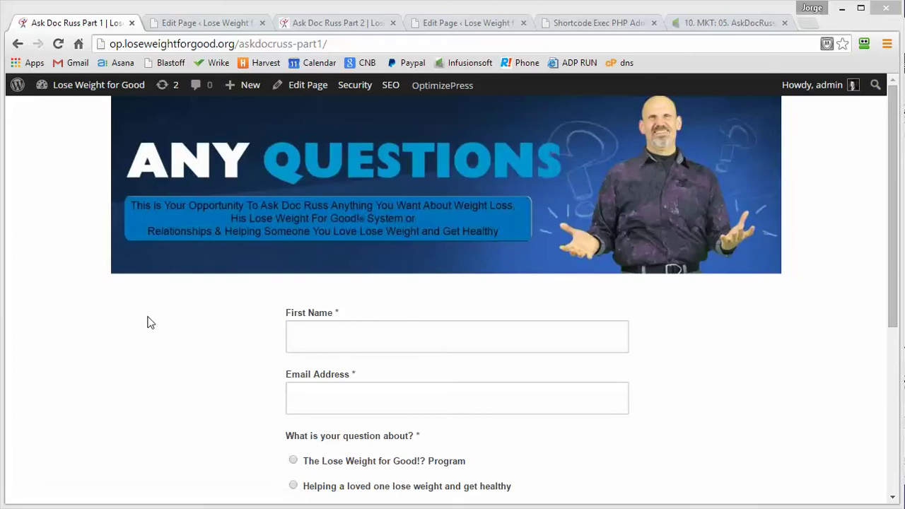
# Step: Scroll through the Ask Doc Russ Part 1 question form, then bring up the Part 2 'Thanks for Asking' page
pyautogui.scroll(-4, 148, 322)
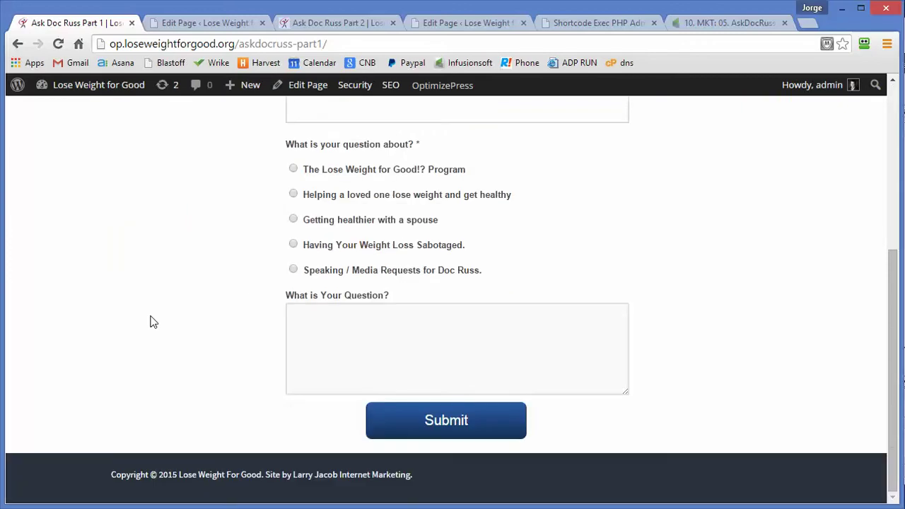
pyautogui.scroll(4, 150, 322)
pyautogui.click(340, 24)
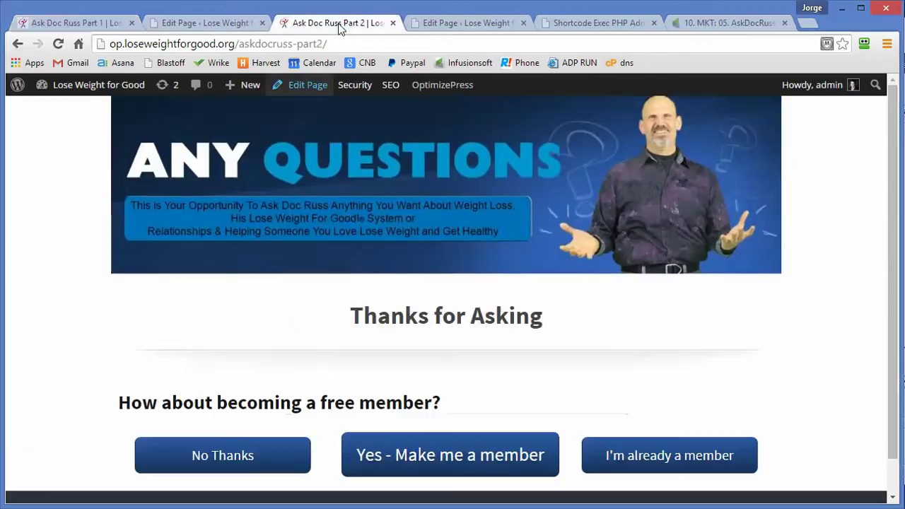
# Step: Confirm 'Yes - Make me a member' opens the signup page with empty name and email fields
pyautogui.scroll(-1, 203, 346)
pyautogui.scroll(1, 205, 347)
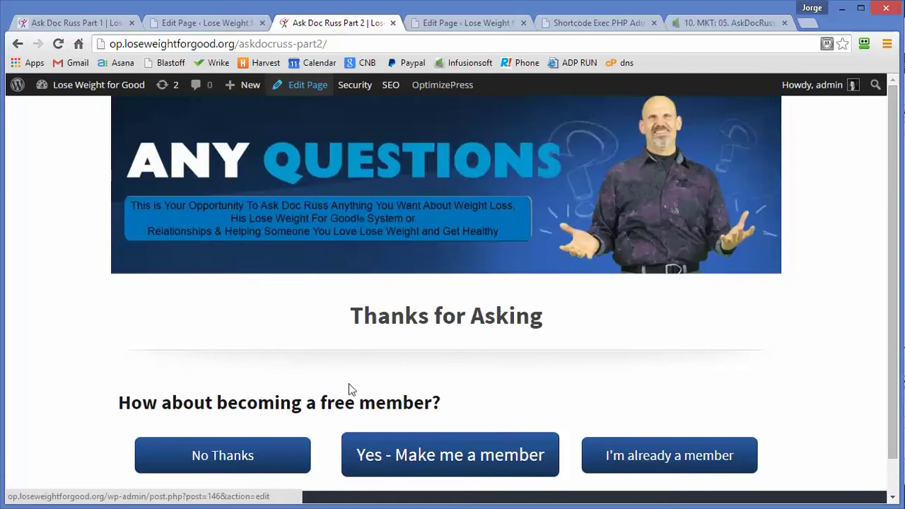
pyautogui.rightClick(448, 461)
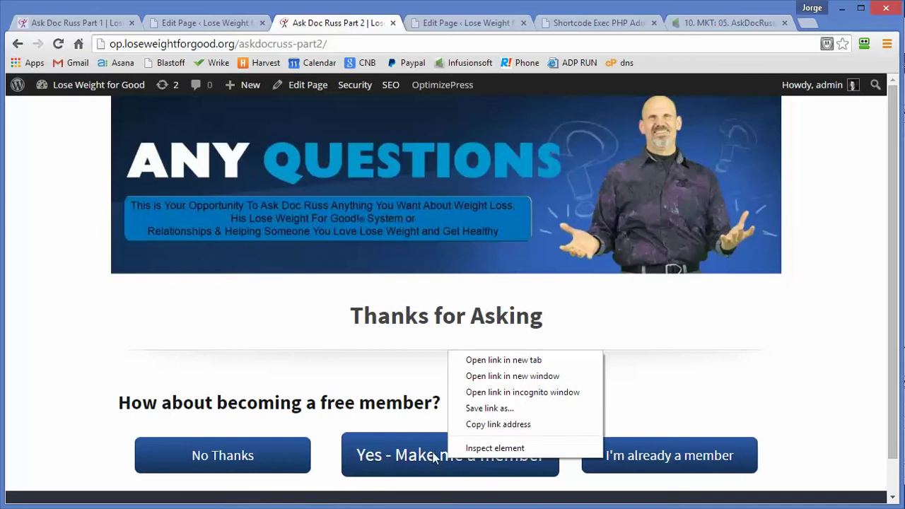
pyautogui.click(434, 455)
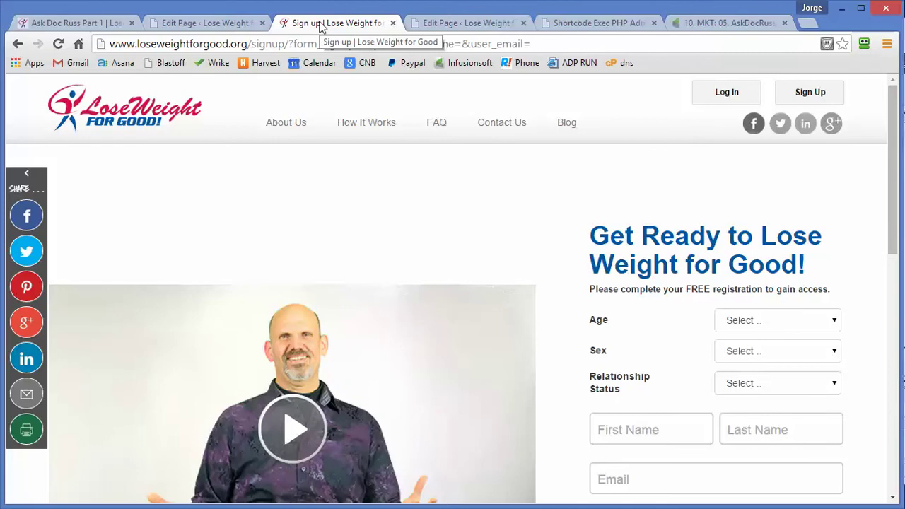
pyautogui.click(18, 43)
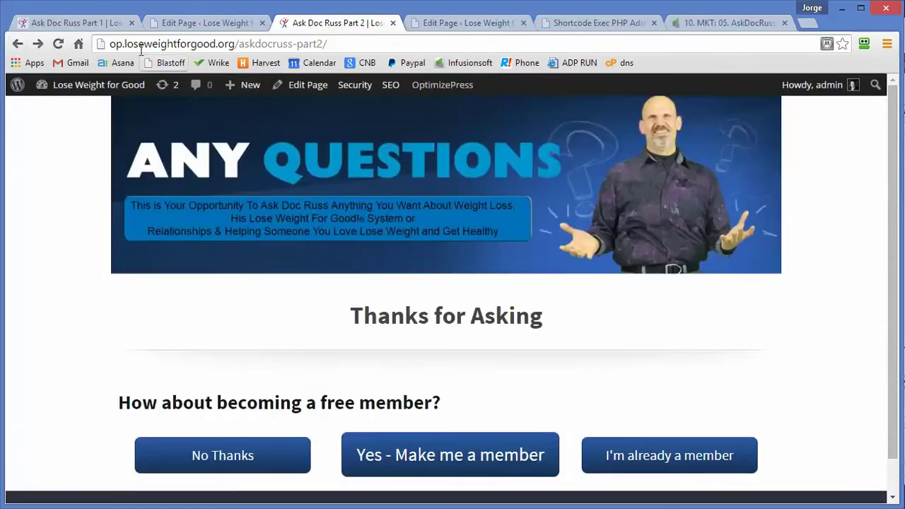
pyautogui.click(719, 24)
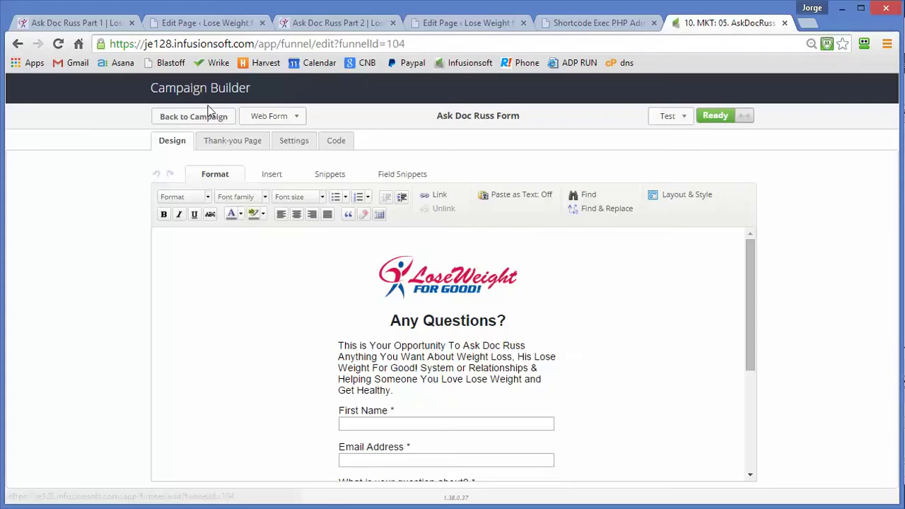
# Step: Leave the form editor and get back to the Infusionsoft campaign canvas
pyautogui.click(194, 117)
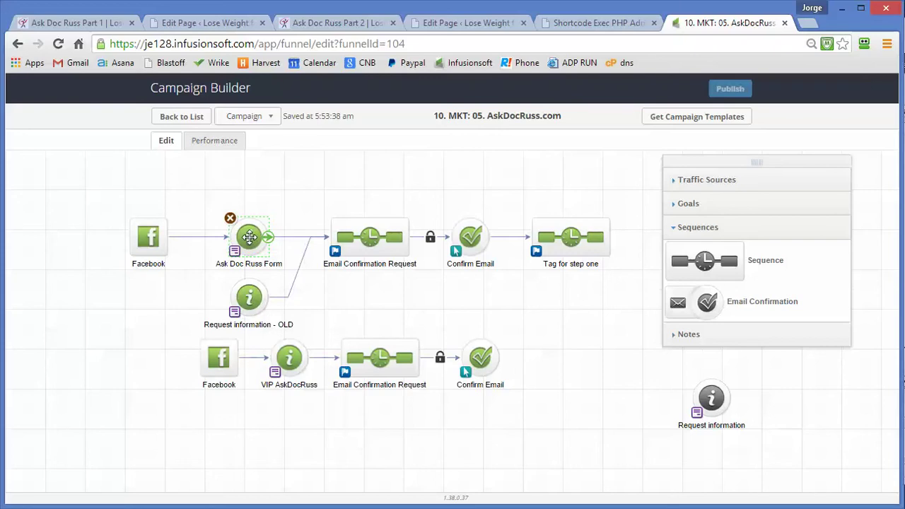
pyautogui.click(106, 26)
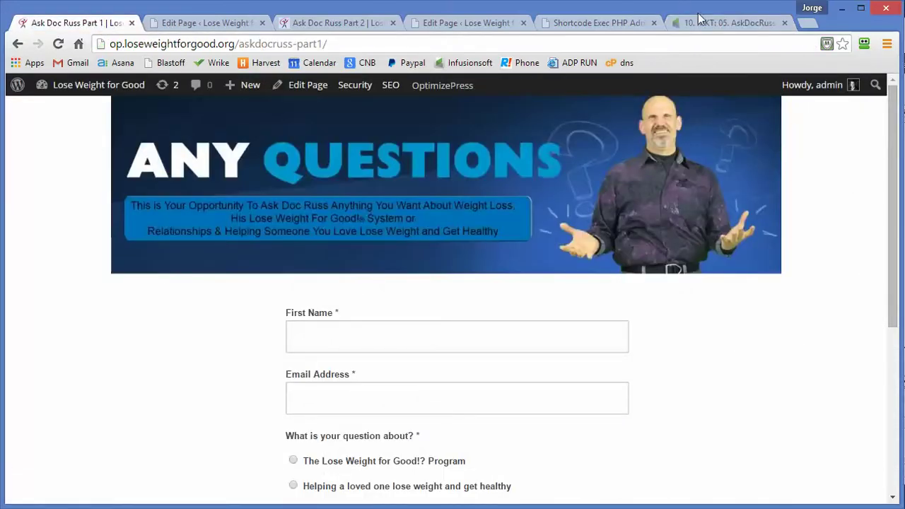
pyautogui.click(711, 27)
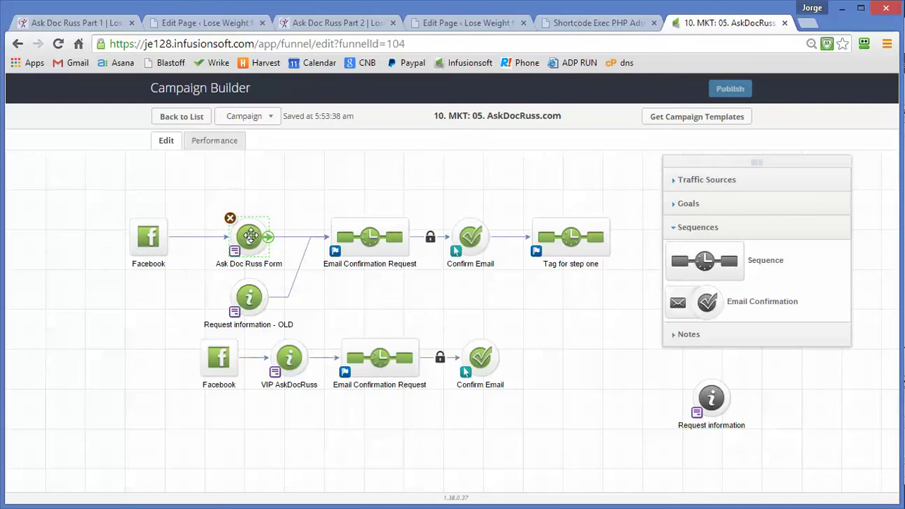
# Step: Open the Ask Doc Russ Form, review its questions and submit button, and show its thank-you settings
pyautogui.doubleClick(253, 241)
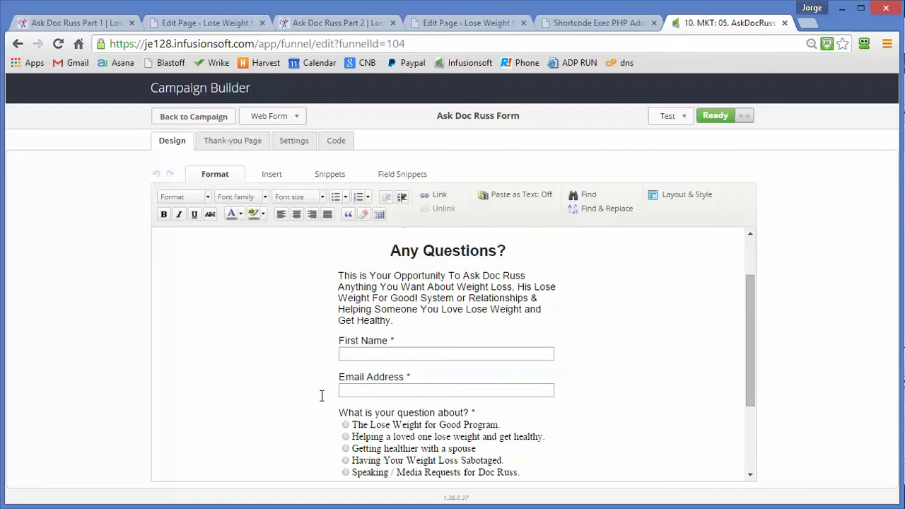
pyautogui.scroll(-2, 319, 396)
pyautogui.scroll(-1, 389, 382)
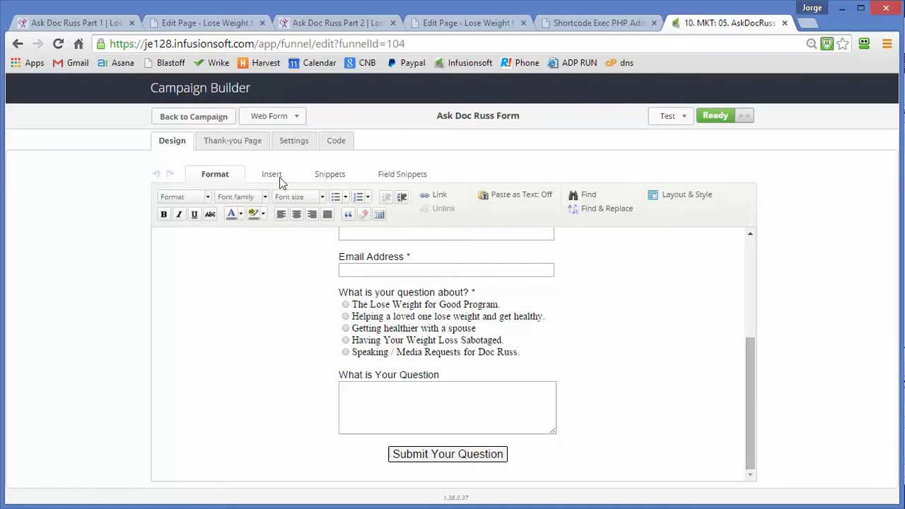
pyautogui.click(237, 139)
# Step: Compare the form's thank-you redirect URL with the Ask Doc Russ Part 2 page's web address
pyautogui.moveTo(394, 248); pyautogui.dragTo(143, 239)
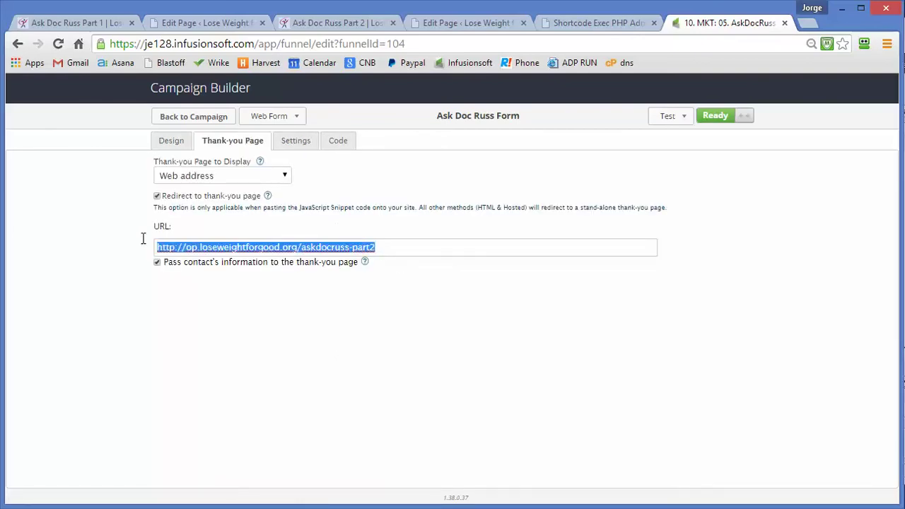
pyautogui.click(317, 25)
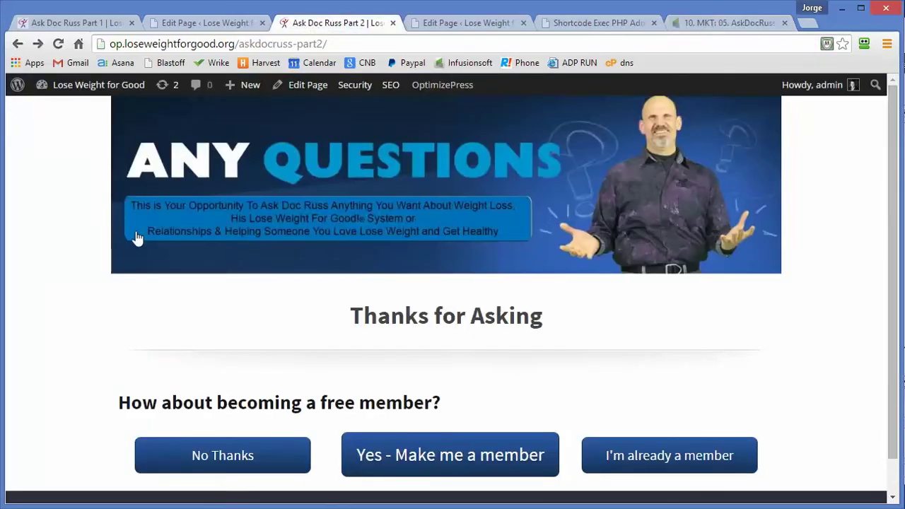
pyautogui.moveTo(329, 44); pyautogui.dragTo(99, 41)
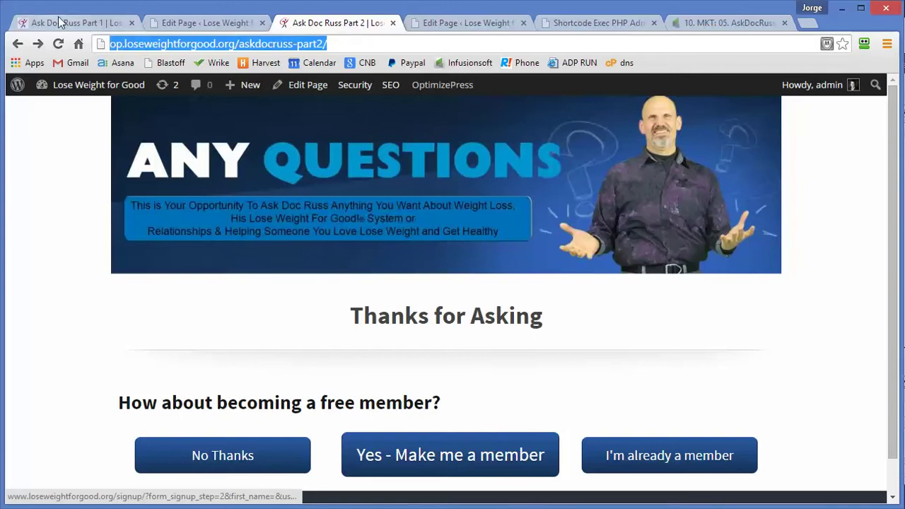
pyautogui.click(69, 23)
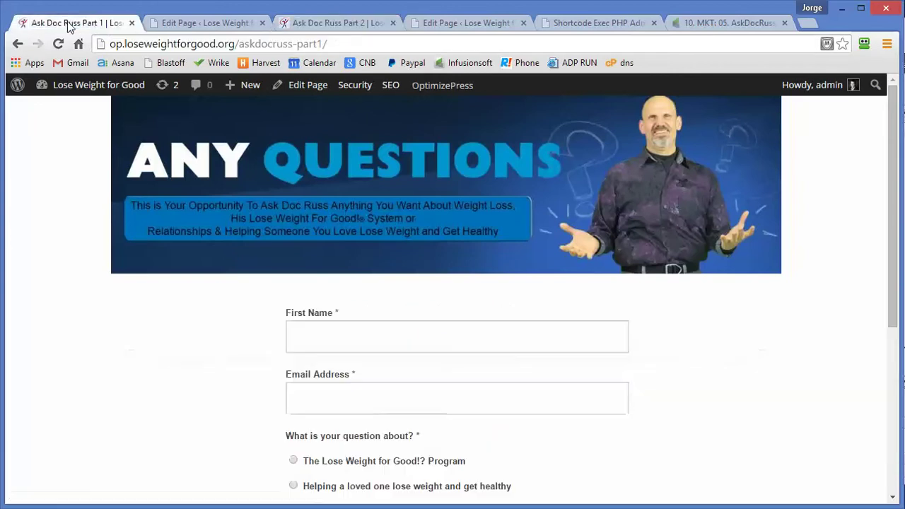
pyautogui.click(337, 22)
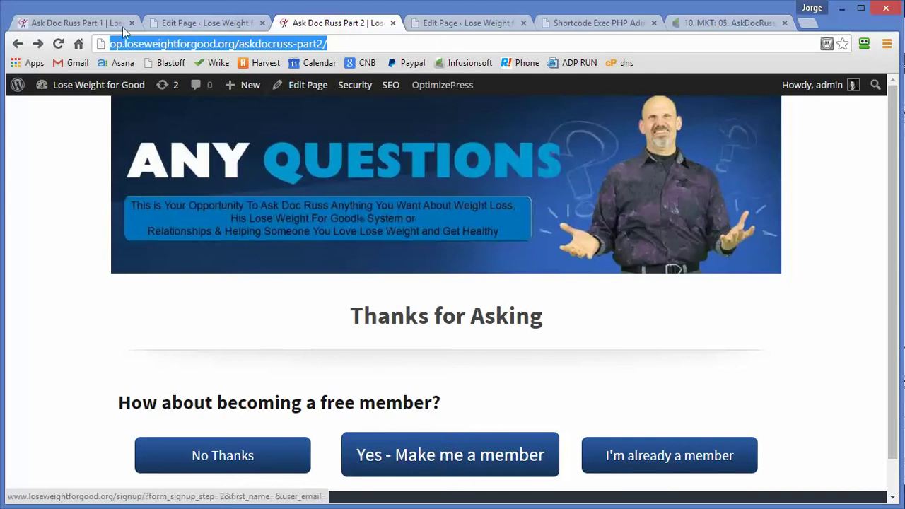
pyautogui.click(751, 21)
# Step: Review the form's notification recipients and subject, then its JavaScript embed snippet
pyautogui.click(295, 141)
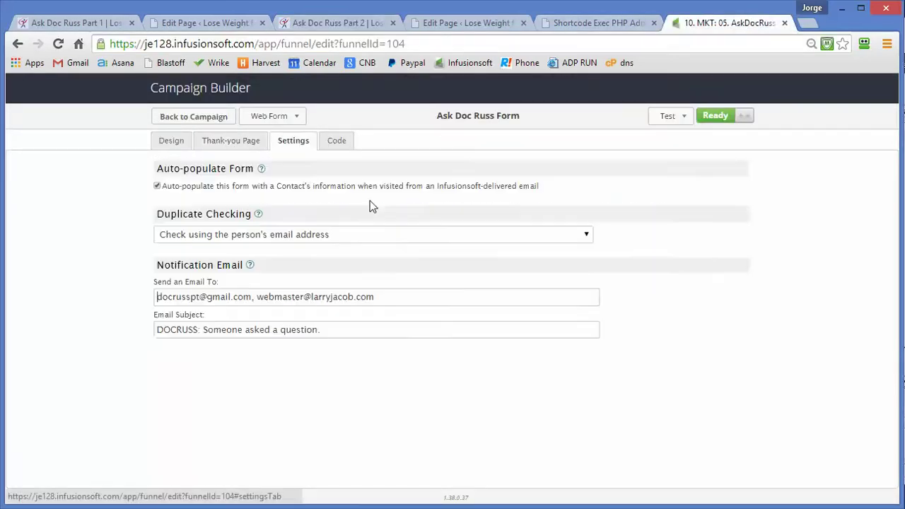
pyautogui.moveTo(391, 292); pyautogui.dragTo(128, 285)
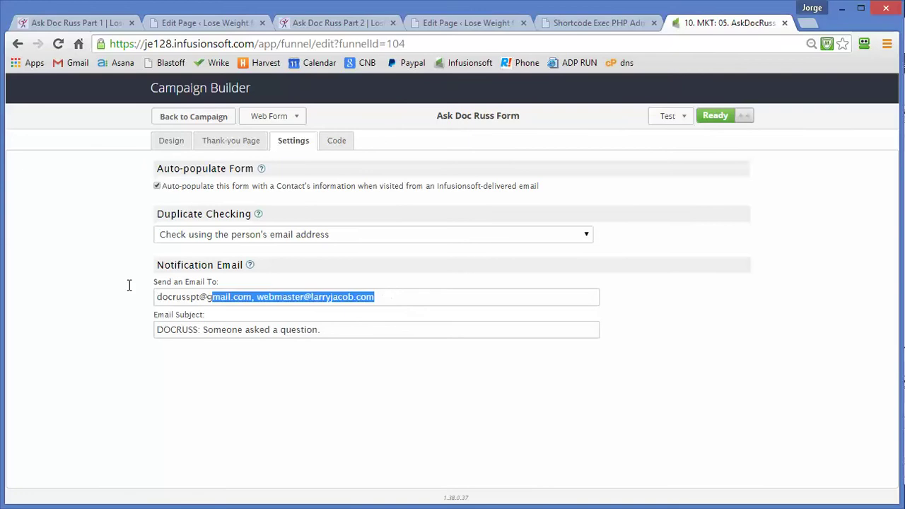
pyautogui.moveTo(332, 328); pyautogui.dragTo(133, 332)
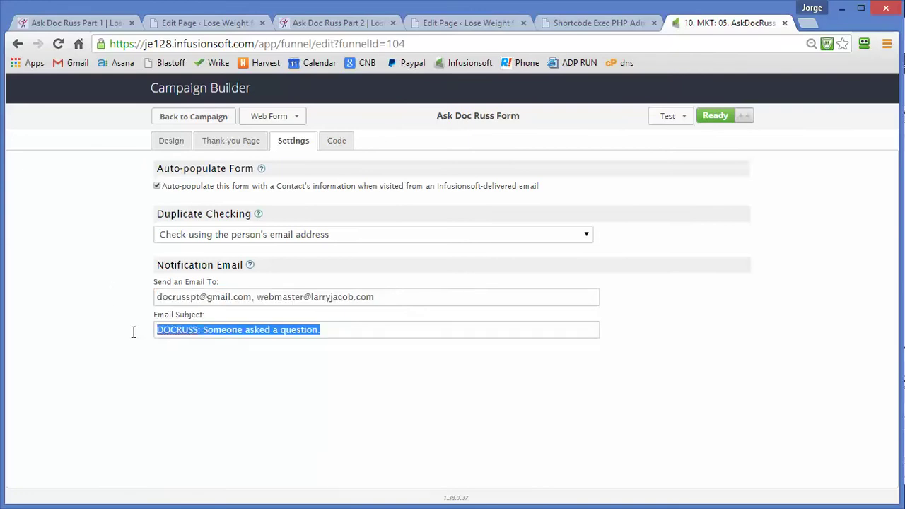
pyautogui.click(333, 141)
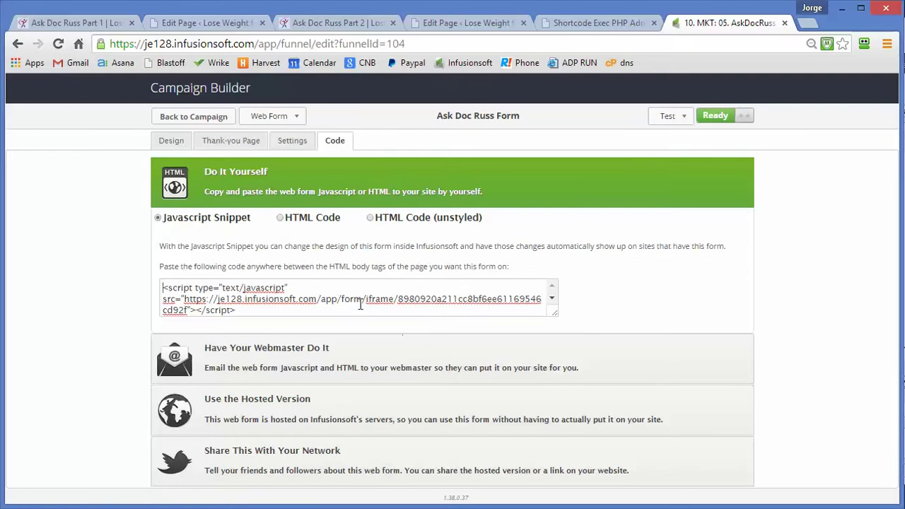
pyautogui.moveTo(256, 315); pyautogui.dragTo(181, 281)
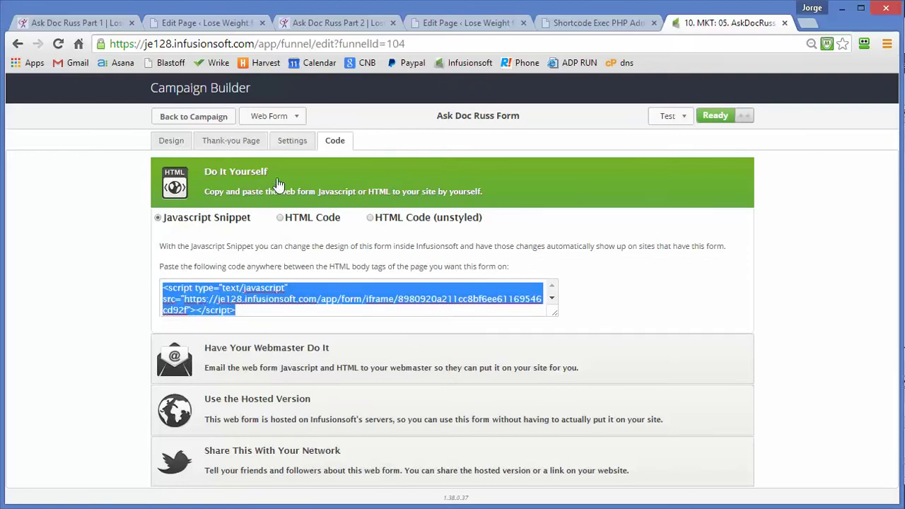
# Step: Recheck the thank-you page settings and return to the Ask Doc Russ Part 1 page
pyautogui.click(239, 141)
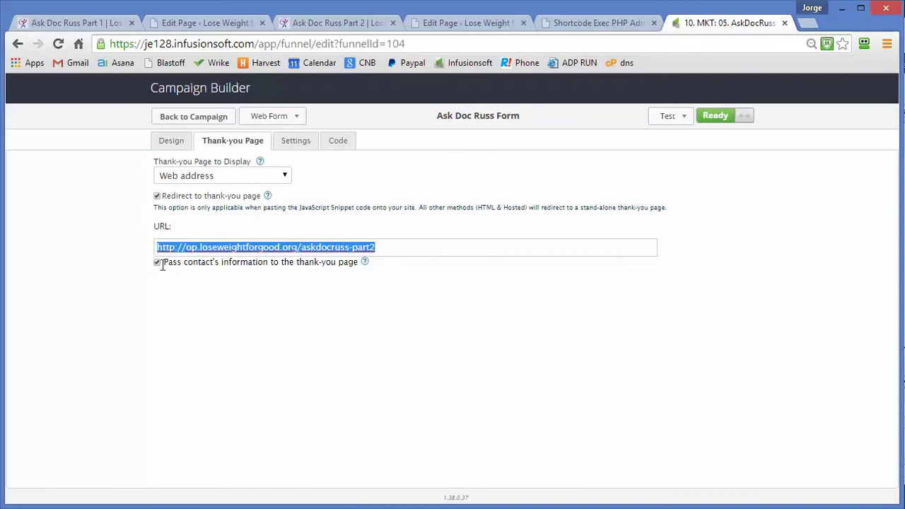
pyautogui.click(185, 276)
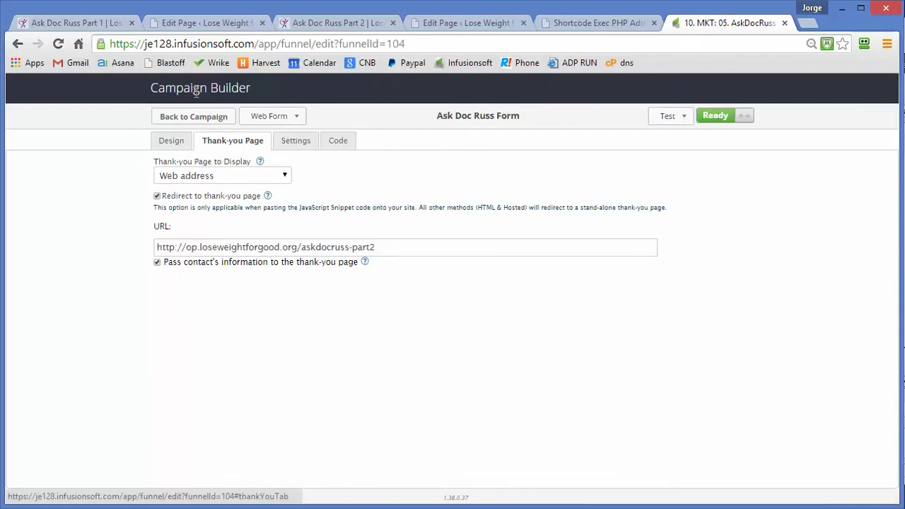
pyautogui.click(70, 23)
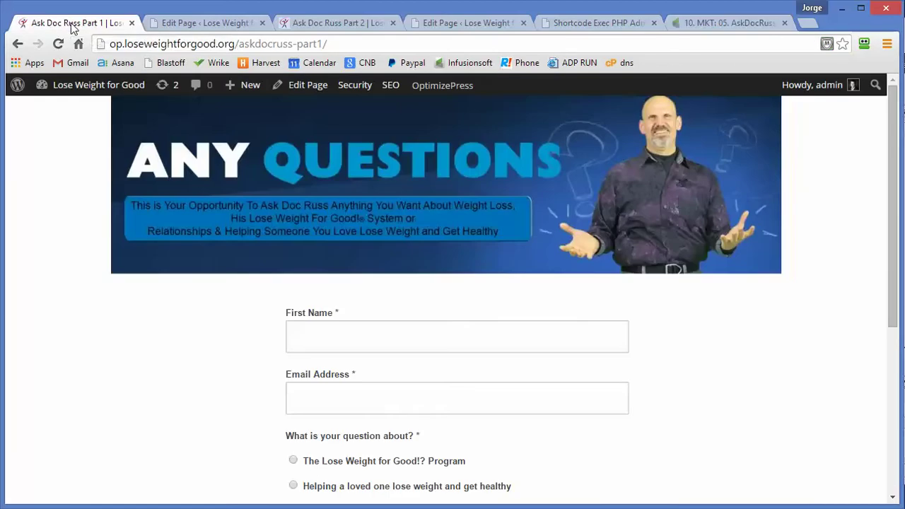
# Step: Launch Ask Doc Russ Part 1 in the OptimizePress Live Editor and scroll through its custom HTML form
pyautogui.click(304, 85)
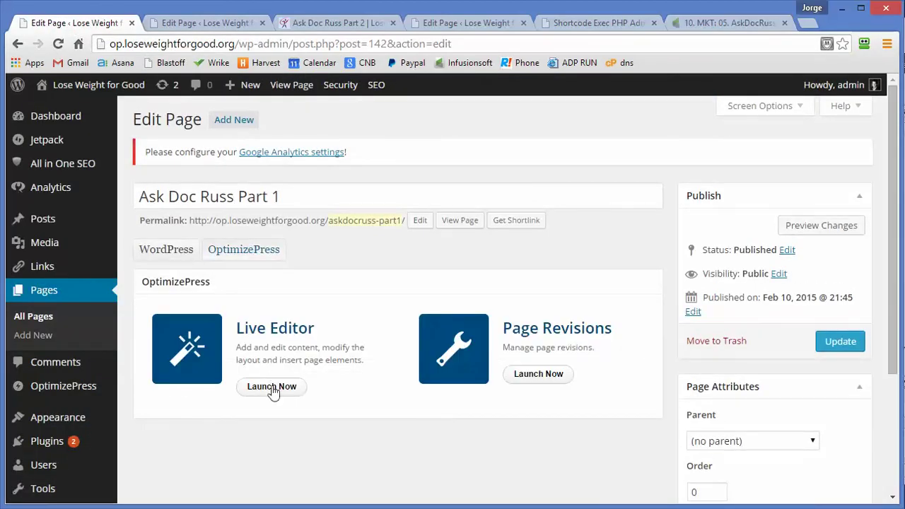
pyautogui.click(273, 389)
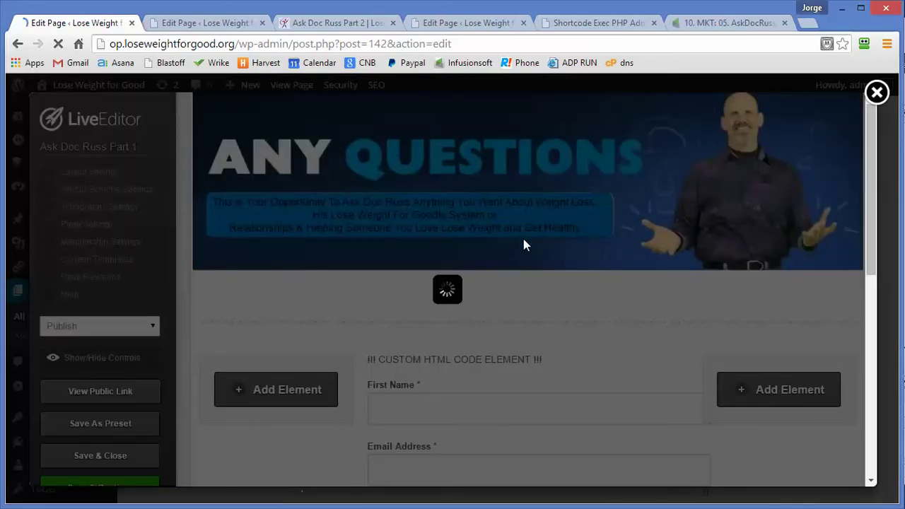
pyautogui.scroll(-2, 539, 347)
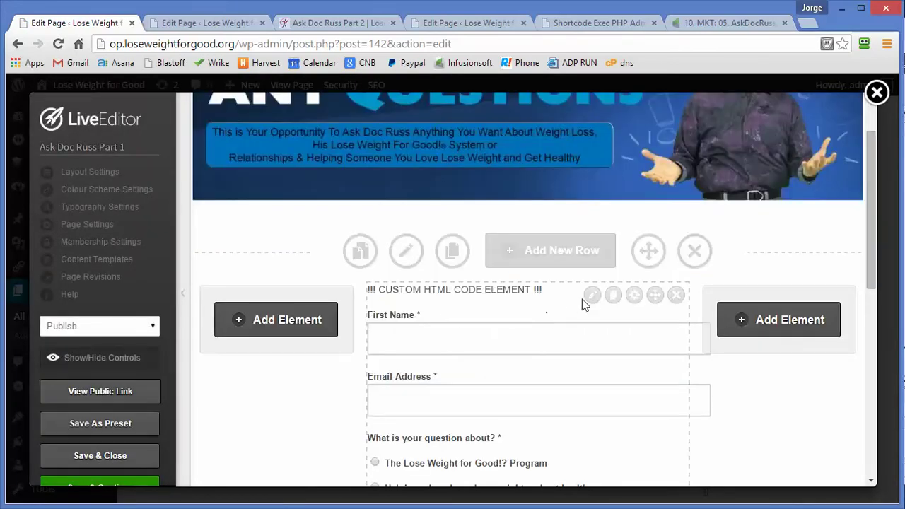
pyautogui.scroll(-5, 438, 322)
pyautogui.scroll(-2, 439, 322)
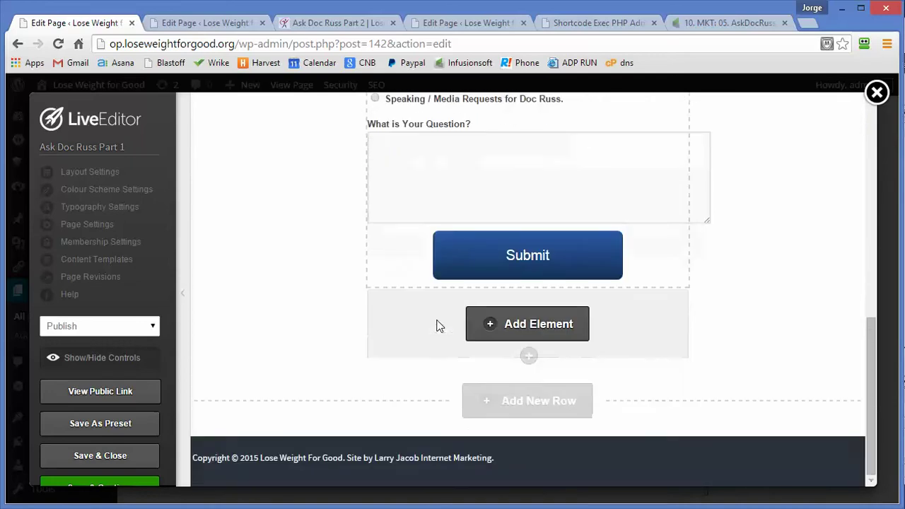
pyautogui.scroll(7, 436, 323)
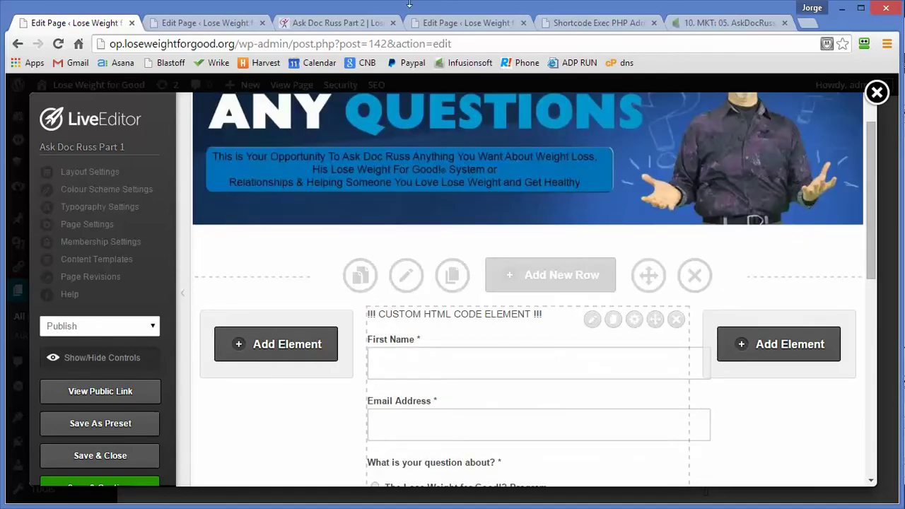
pyautogui.click(744, 26)
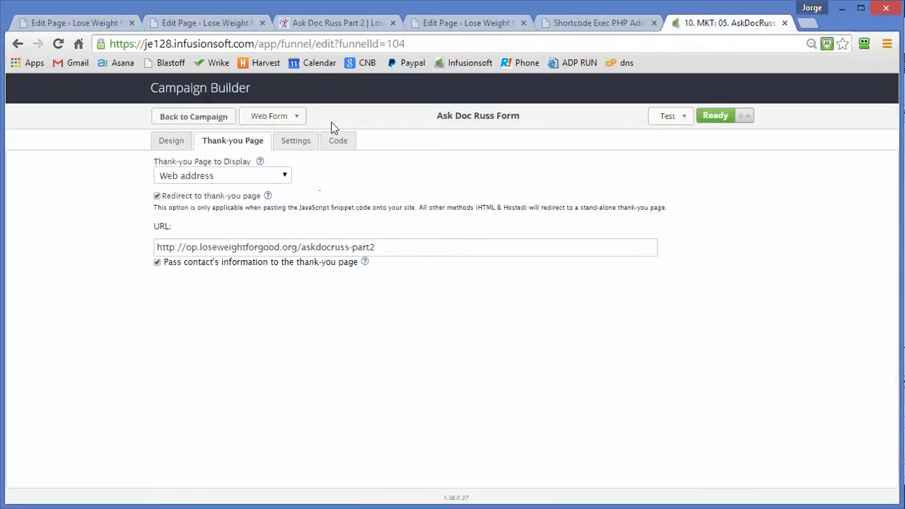
# Step: View the Ask Doc Russ Form embed code as styled HTML, then as unstyled HTML
pyautogui.click(336, 142)
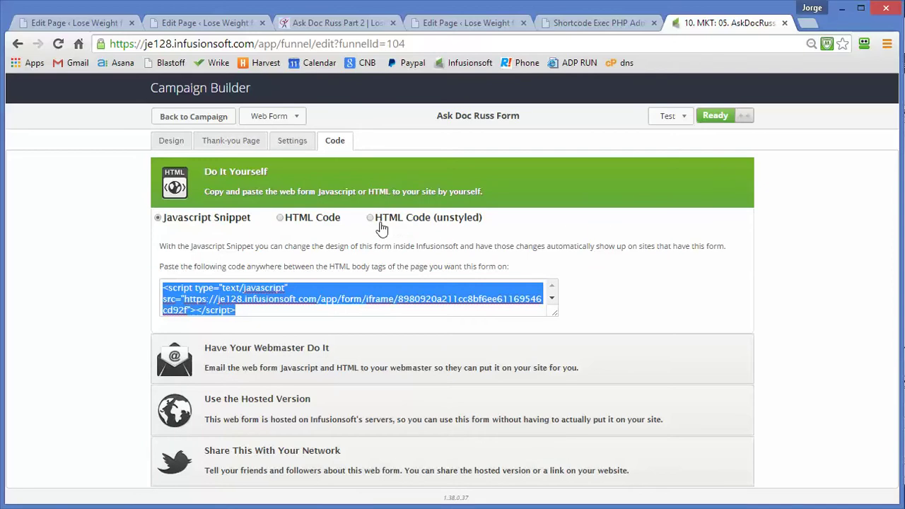
pyautogui.click(373, 219)
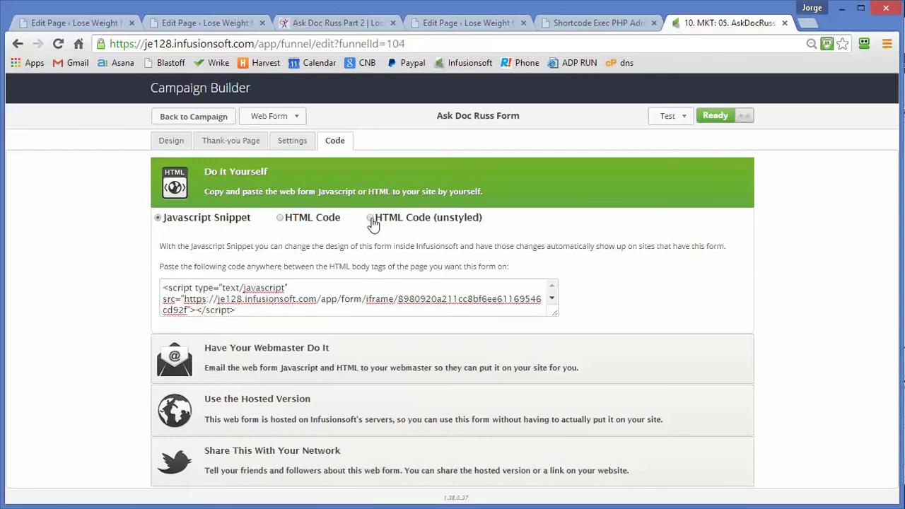
pyautogui.click(281, 219)
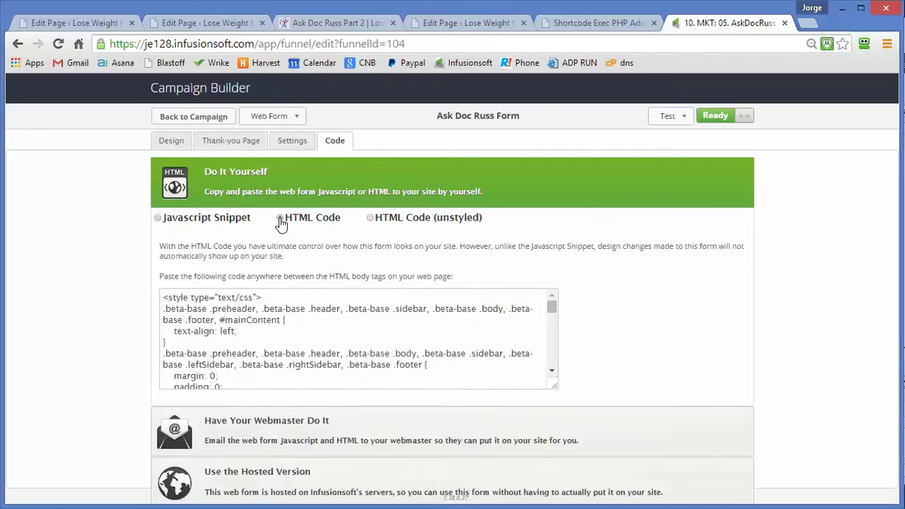
pyautogui.scroll(-3, 299, 329)
pyautogui.scroll(3, 296, 329)
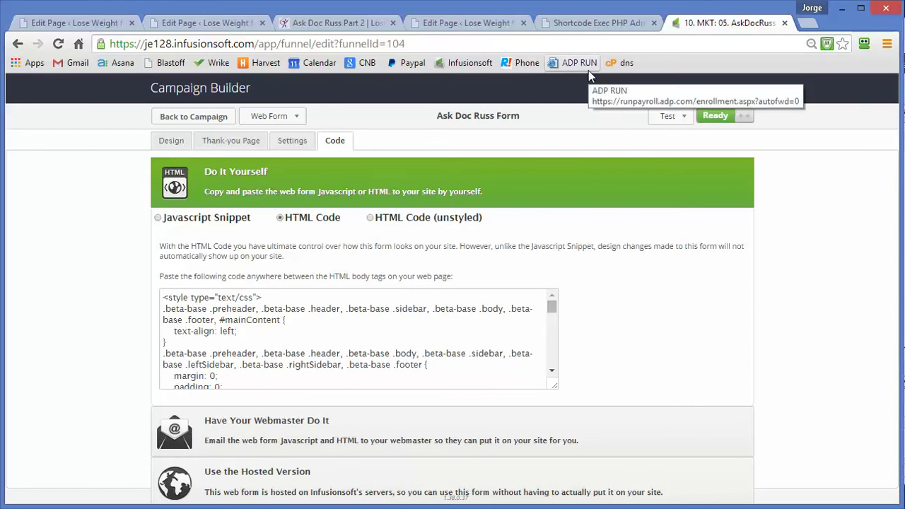
pyautogui.click(371, 219)
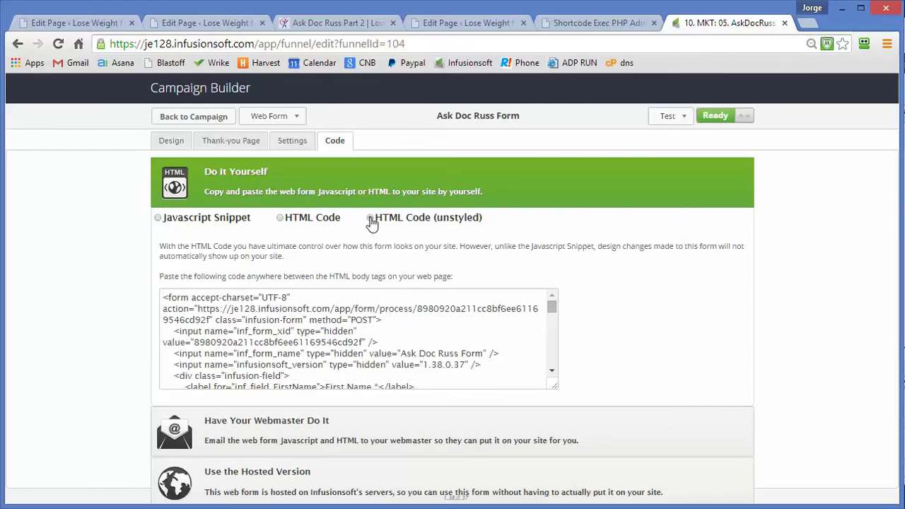
pyautogui.scroll(-10, 385, 343)
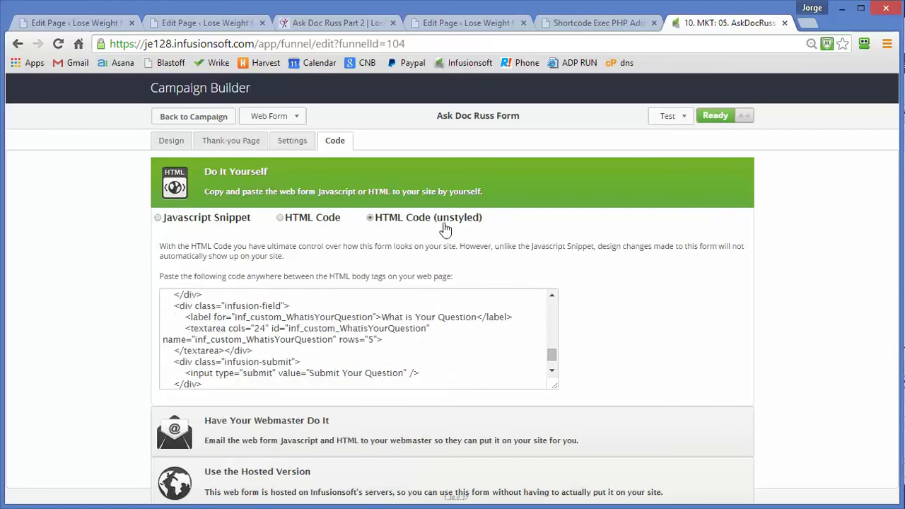
pyautogui.scroll(-2, 359, 332)
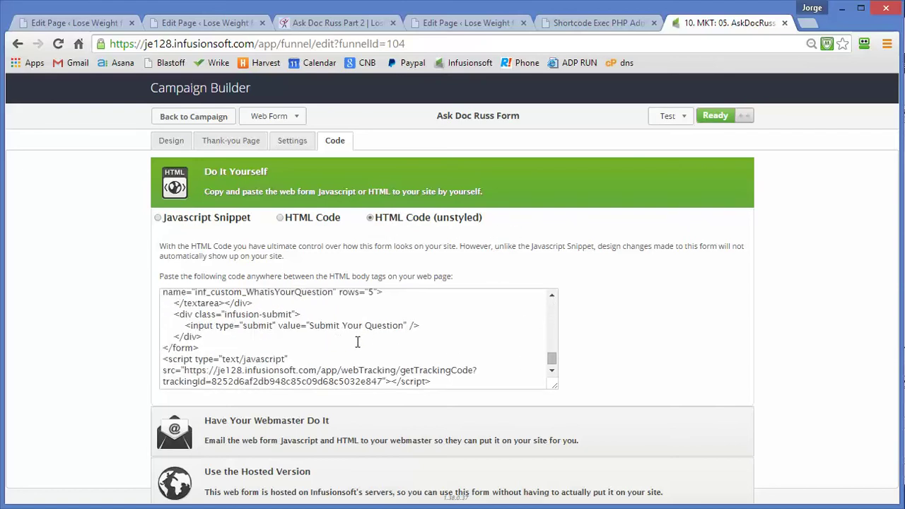
pyautogui.scroll(10, 357, 343)
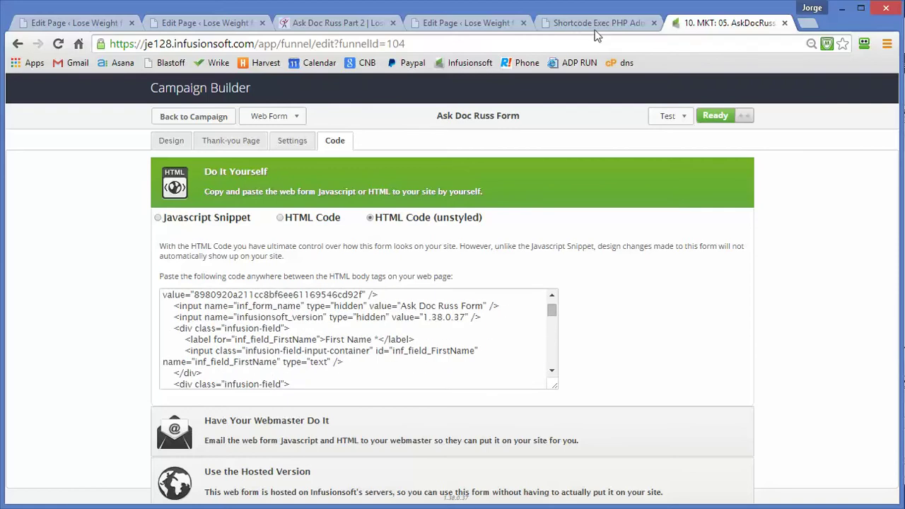
pyautogui.click(212, 26)
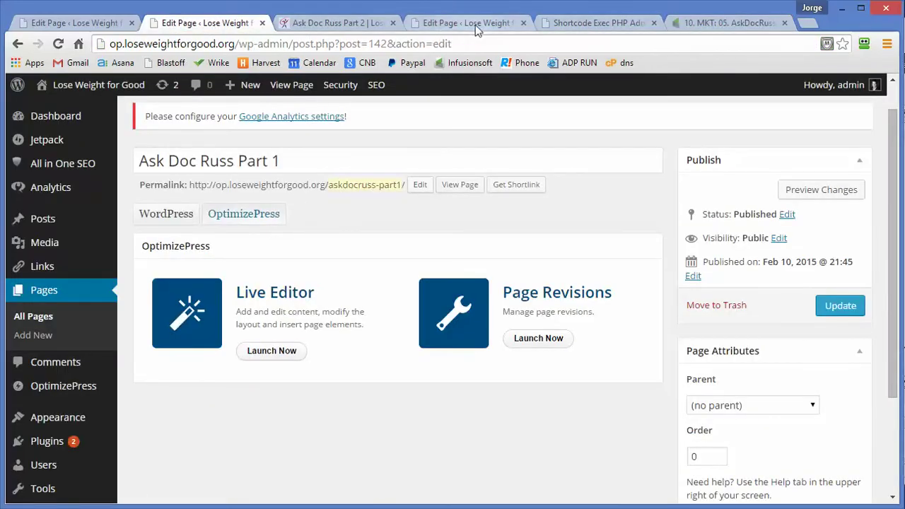
# Step: Open the custom HTML element and compare its opening form code with Infusionsoft's code
pyautogui.click(92, 25)
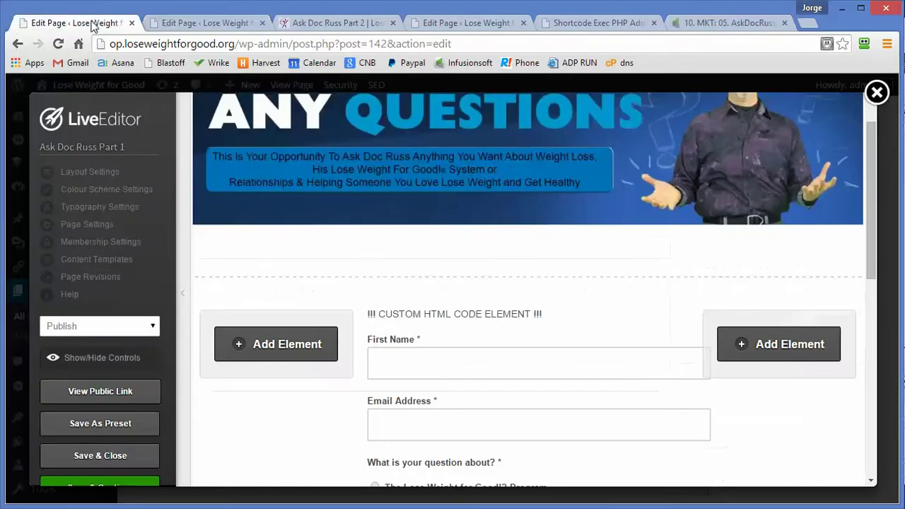
pyautogui.scroll(-3, 285, 297)
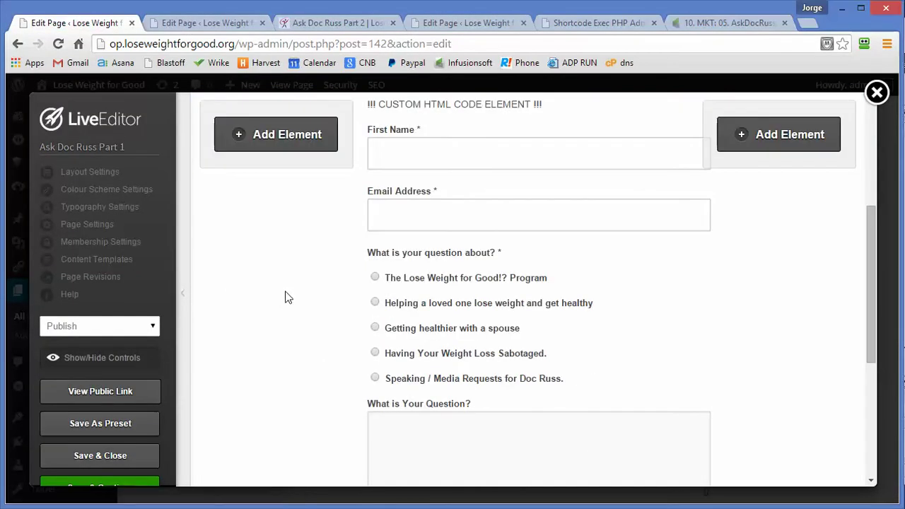
pyautogui.scroll(2, 285, 297)
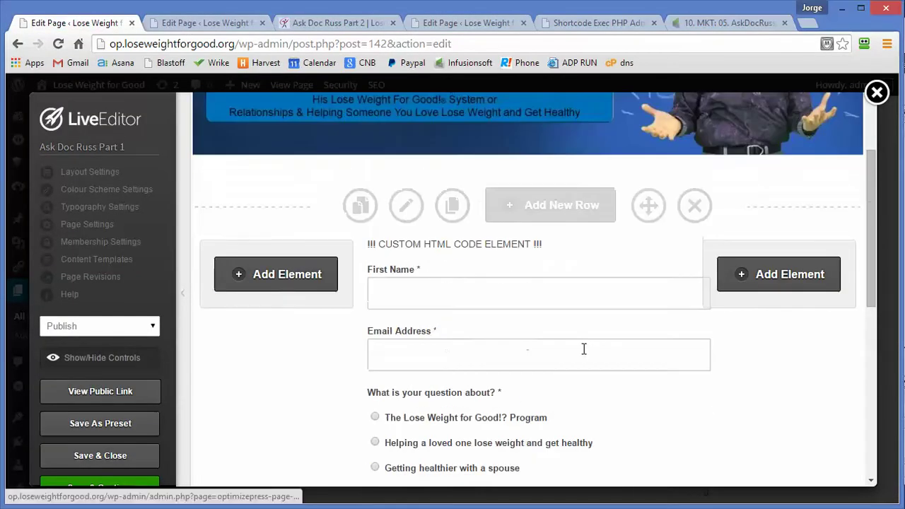
pyautogui.click(563, 276)
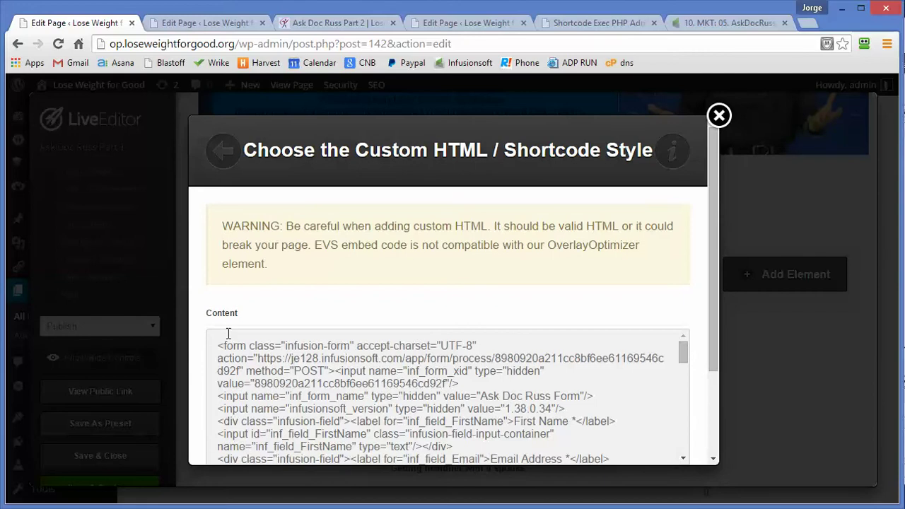
pyautogui.moveTo(210, 347); pyautogui.dragTo(473, 381)
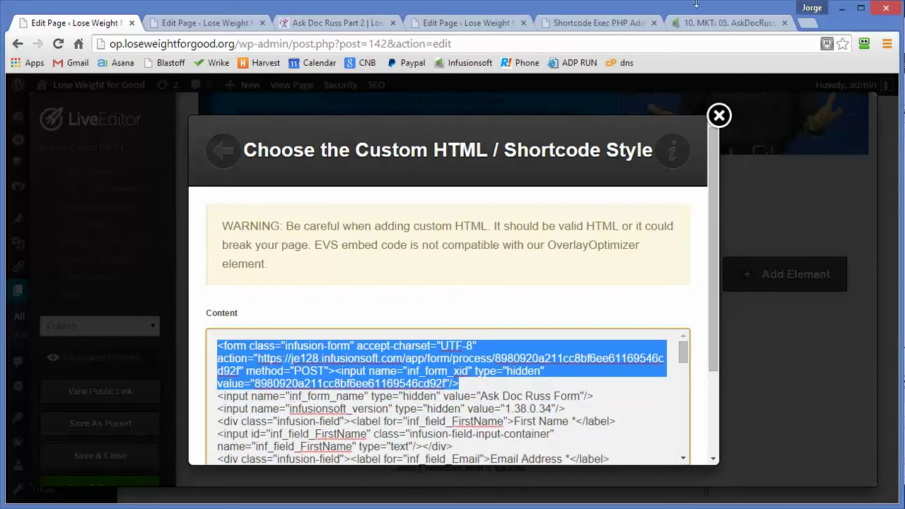
pyautogui.click(712, 21)
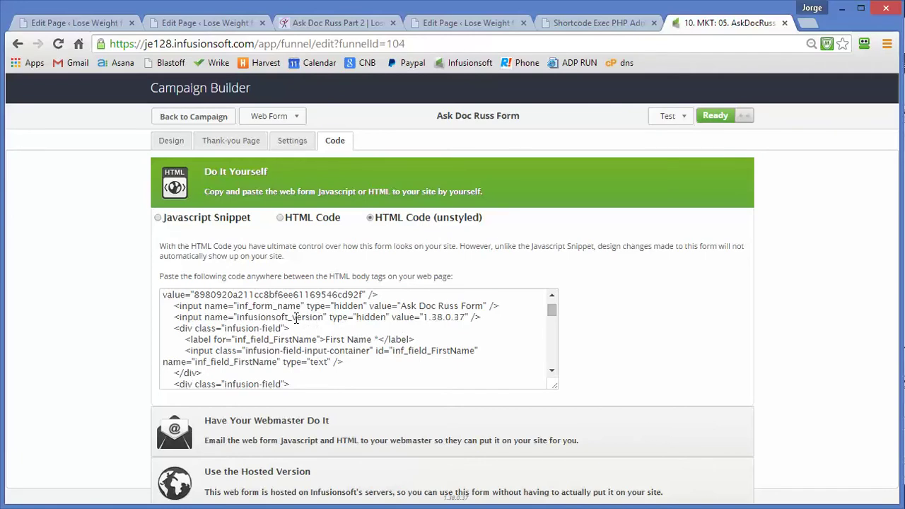
pyautogui.scroll(2, 296, 318)
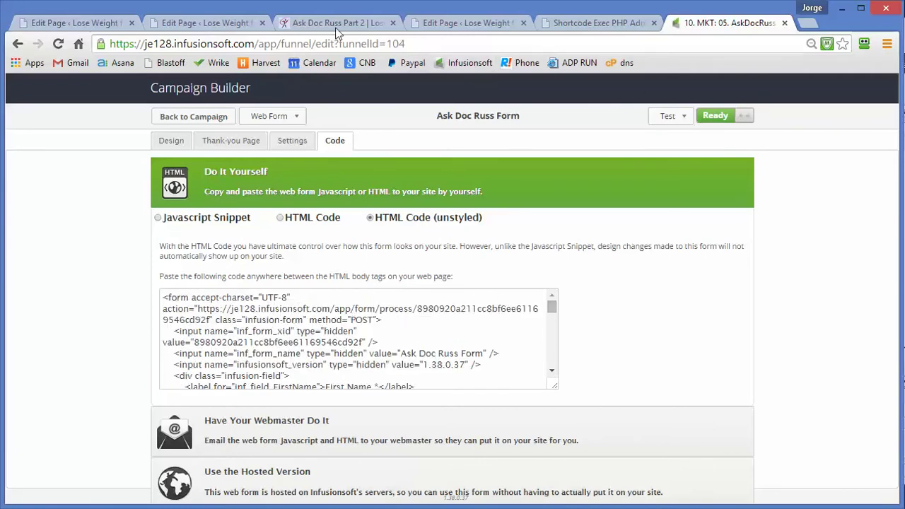
# Step: Scroll the element's code, recheck Infusionsoft's unstyled HTML, and close the dialog unchanged
pyautogui.click(106, 24)
pyautogui.scroll(-15, 438, 387)
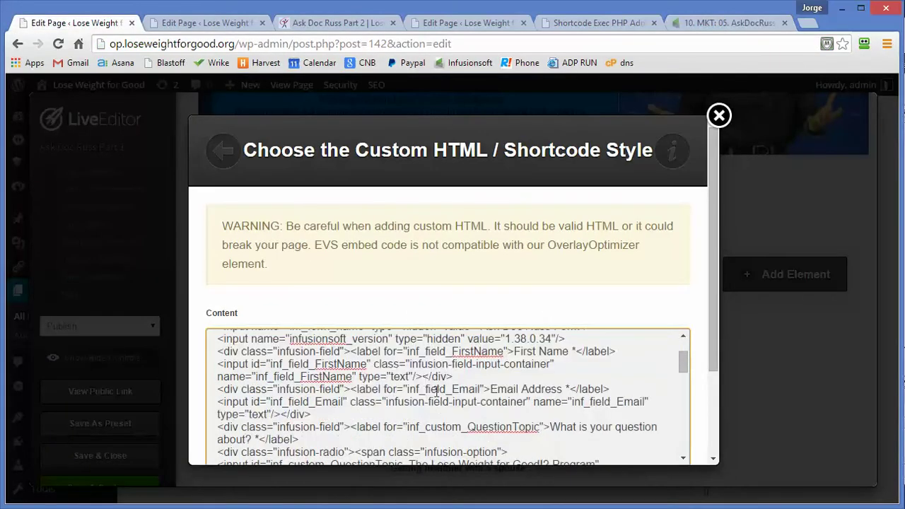
pyautogui.scroll(-5, 448, 389)
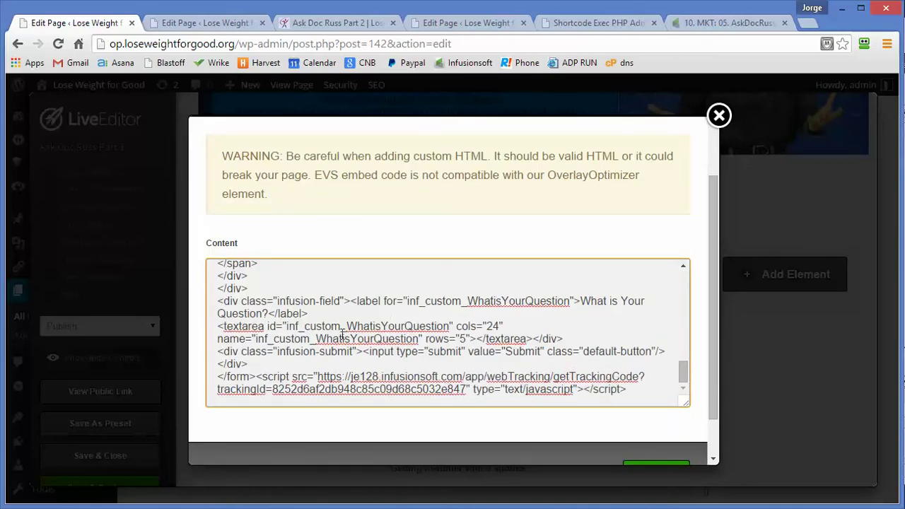
pyautogui.scroll(12, 342, 333)
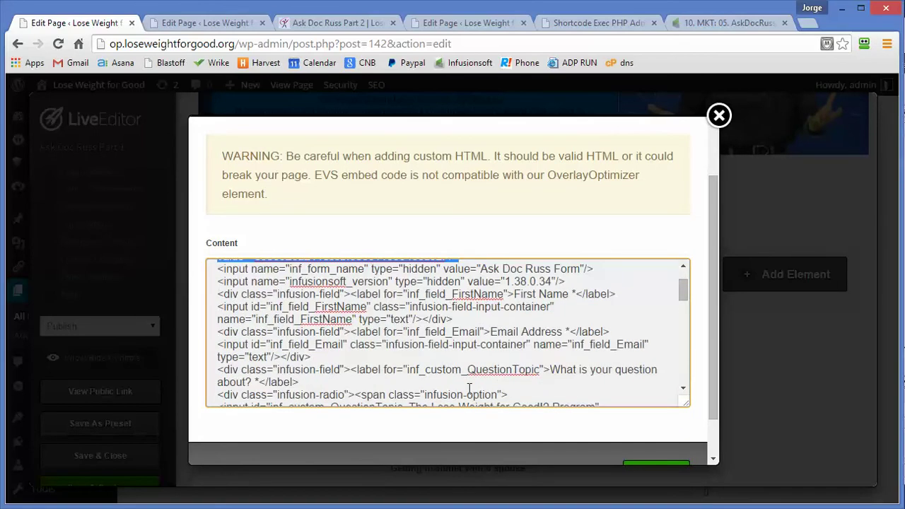
pyautogui.click(741, 24)
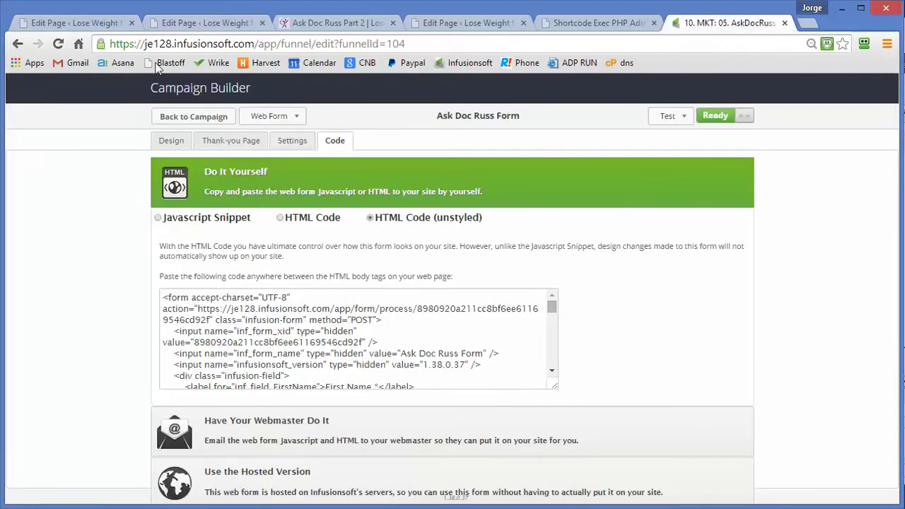
pyautogui.click(91, 26)
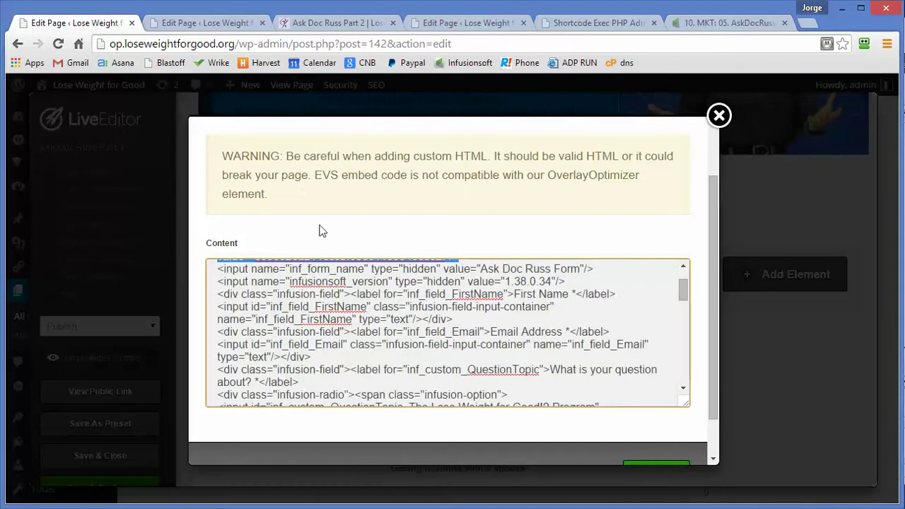
pyautogui.click(720, 116)
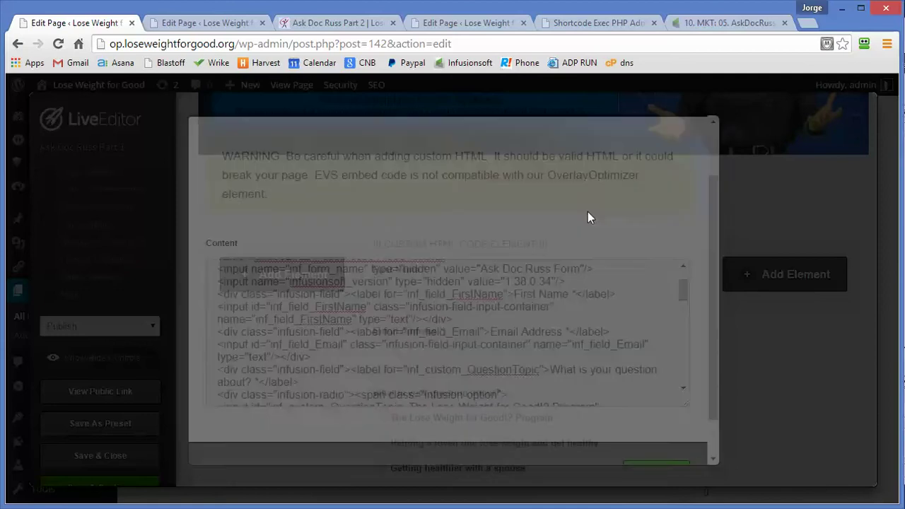
# Step: Exit the Live Editor without saving and view the published Ask Doc Russ Part 1 page
pyautogui.scroll(-5, 404, 319)
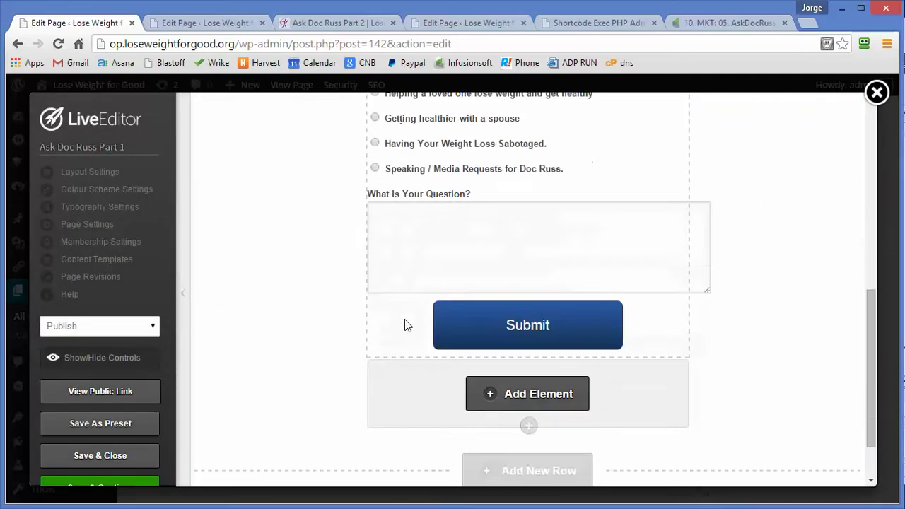
pyautogui.scroll(6, 405, 319)
pyautogui.scroll(1, 453, 182)
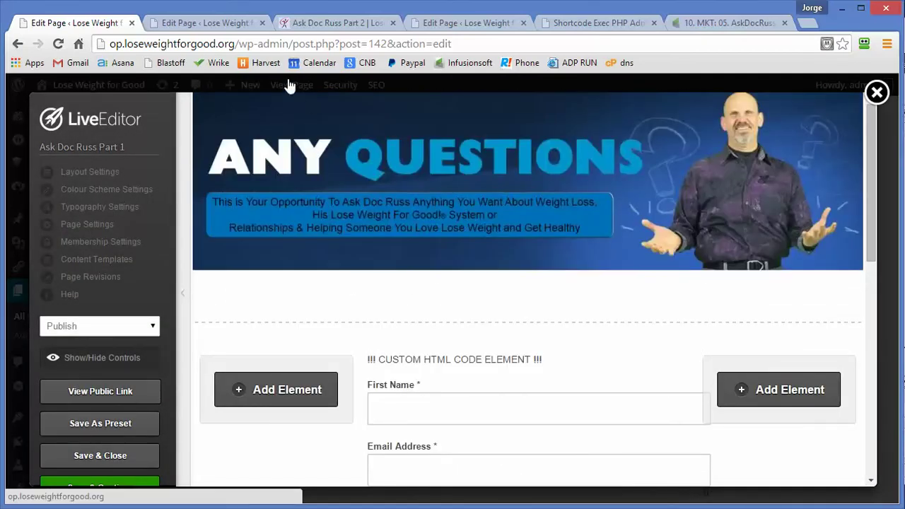
pyautogui.click(877, 92)
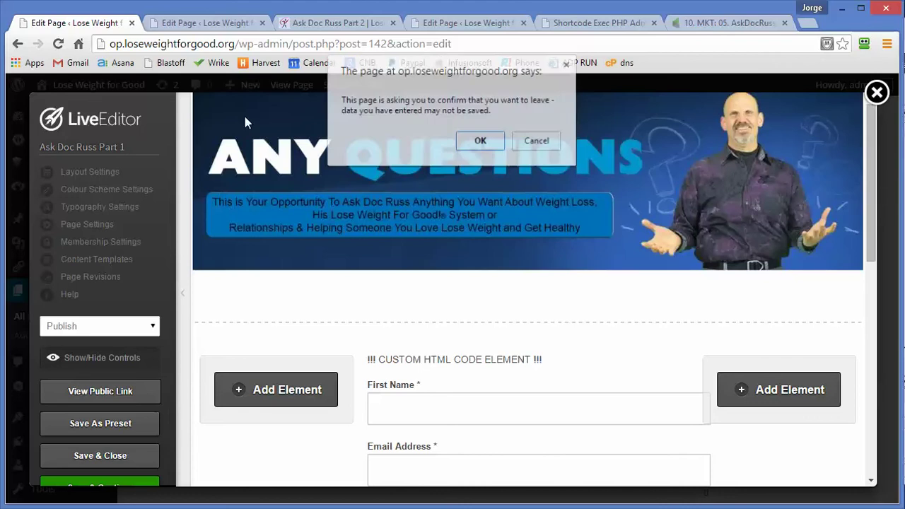
pyautogui.click(467, 147)
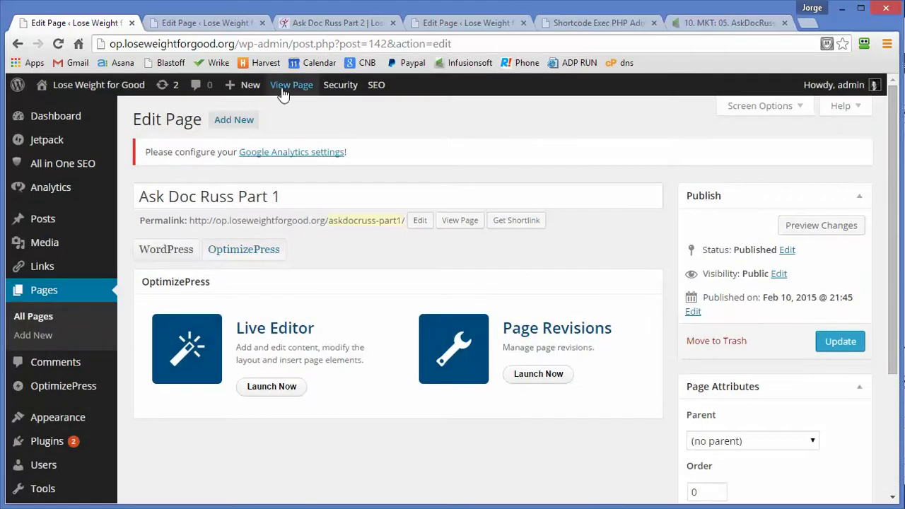
pyautogui.click(289, 82)
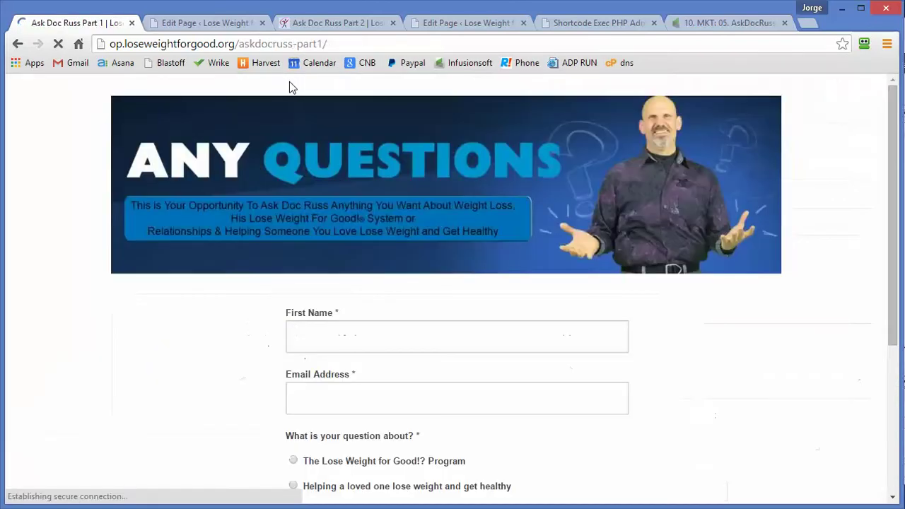
# Step: Enter a first name and accept the suggested e-mail address in the form
pyautogui.click(318, 338)
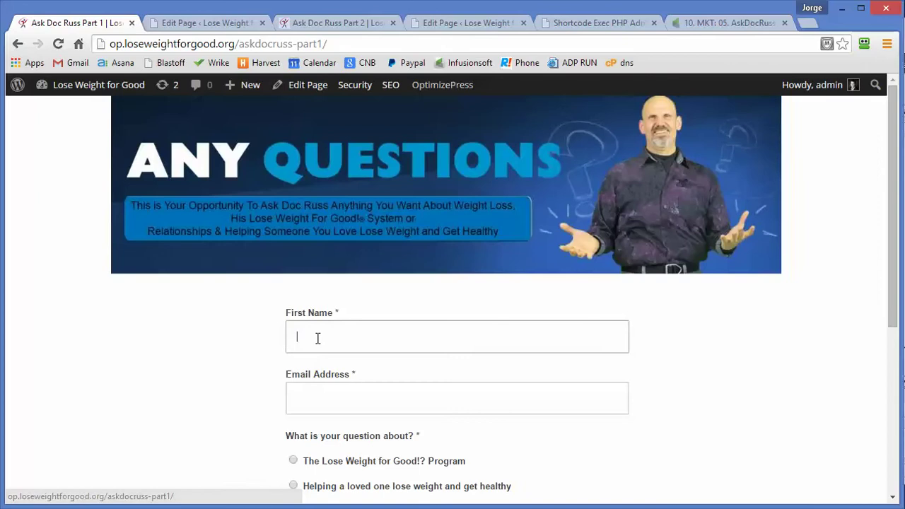
pyautogui.write('J')
pyautogui.write('jorg')
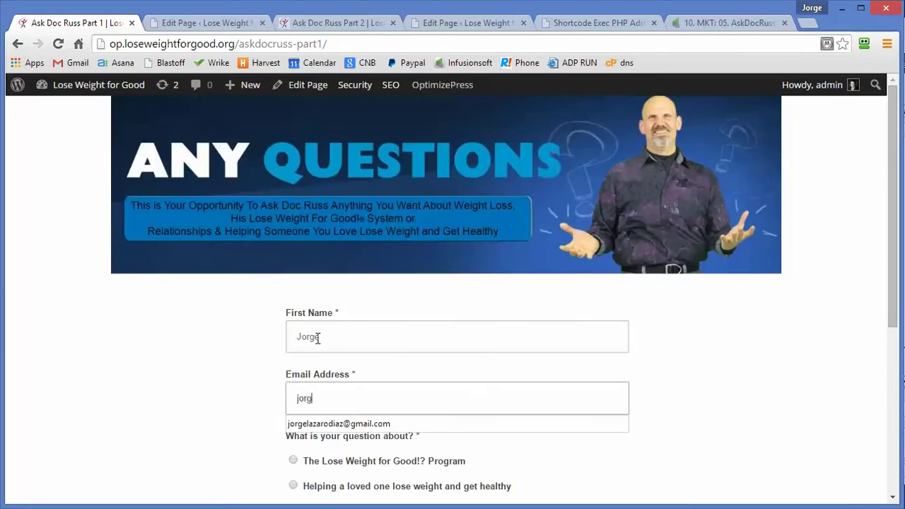
pyautogui.press('Down')
pyautogui.press('Return')
pyautogui.press('Tab')
# Step: Choose 'Having Your Weight Loss Sabotaged', ask 'I have a question for you.', and submit
pyautogui.scroll(-2, 318, 339)
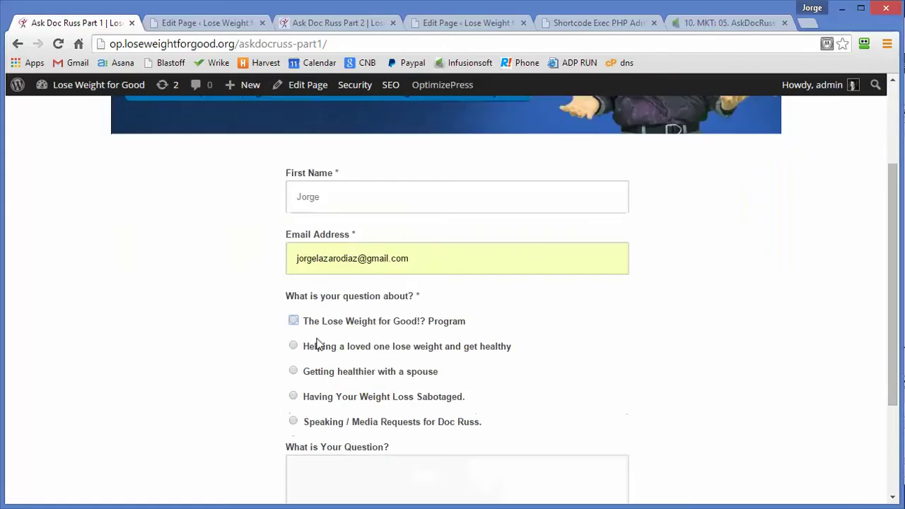
pyautogui.click(293, 396)
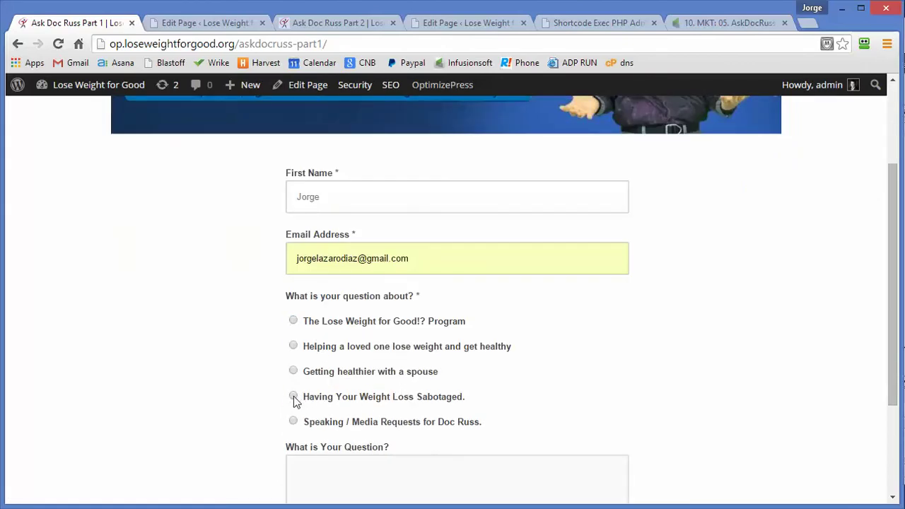
pyautogui.click(319, 471)
pyautogui.write('I have')
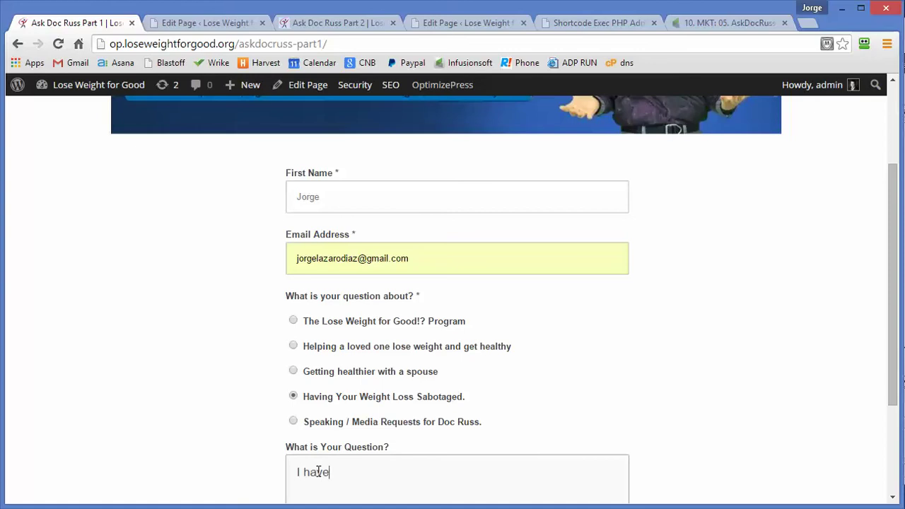
pyautogui.write(' a question for you.')
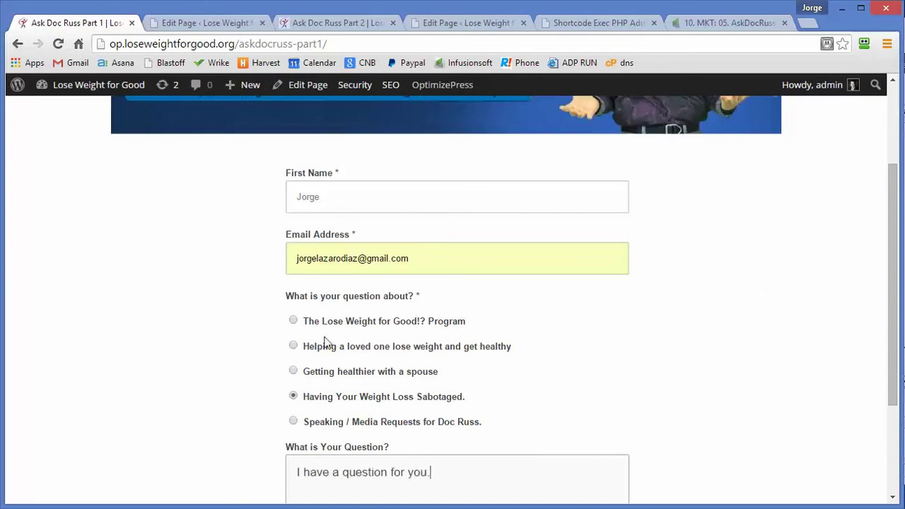
pyautogui.scroll(-2, 556, 360)
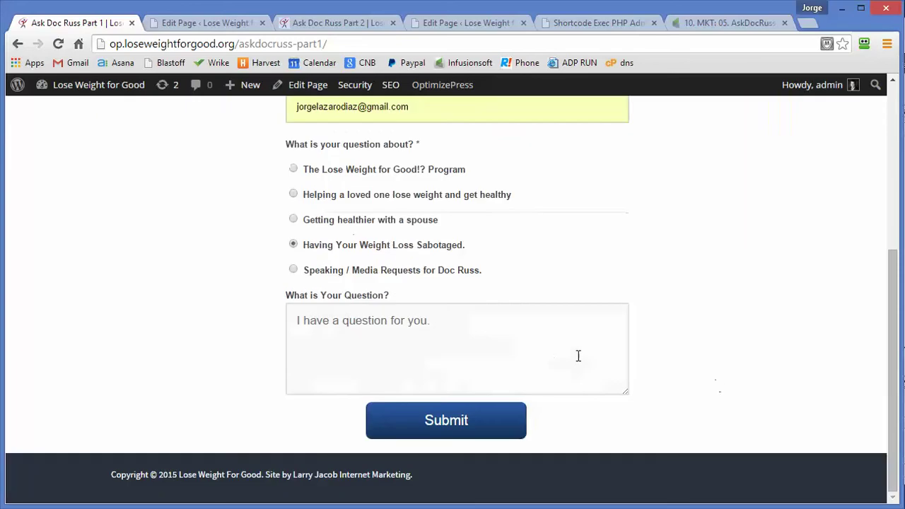
pyautogui.click(446, 420)
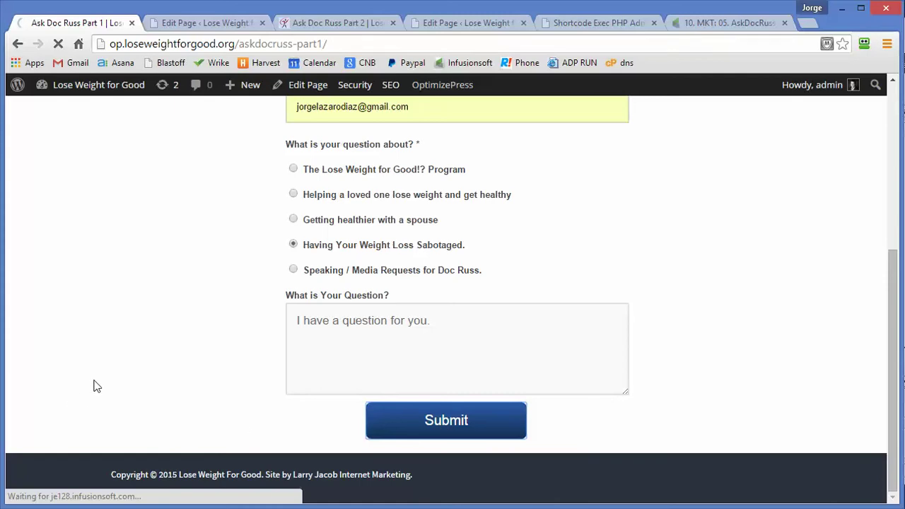
# Step: Compare the Thanks for Asking page address with Infusionsoft's askdocruss-part2 redirect URL
pyautogui.scroll(4, 105, 376)
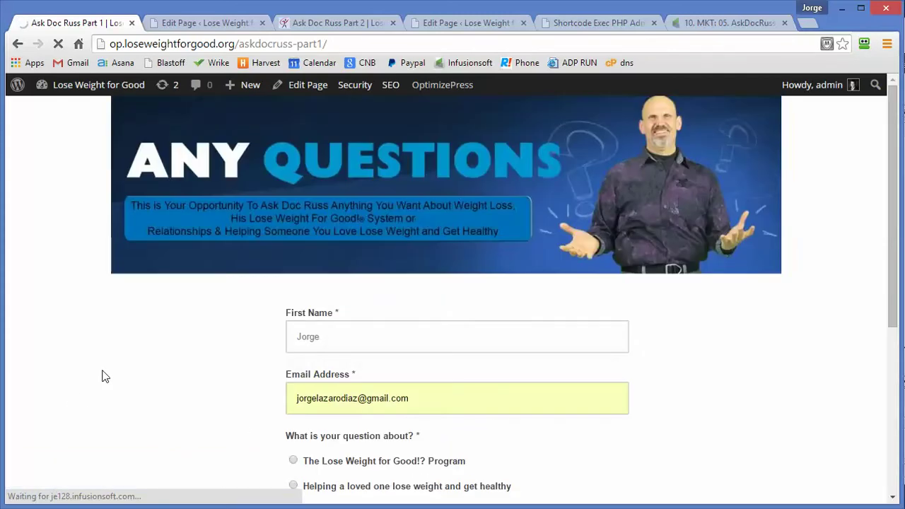
pyautogui.scroll(-4, 105, 377)
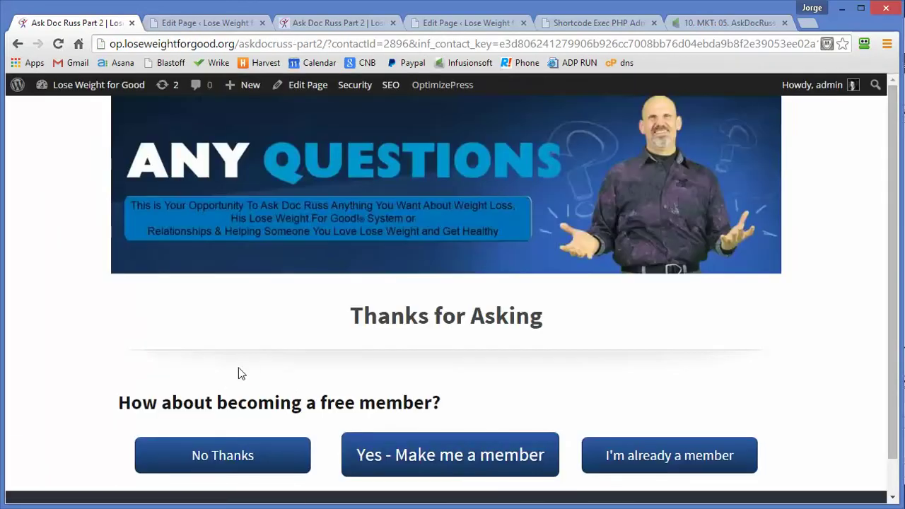
pyautogui.click(382, 44)
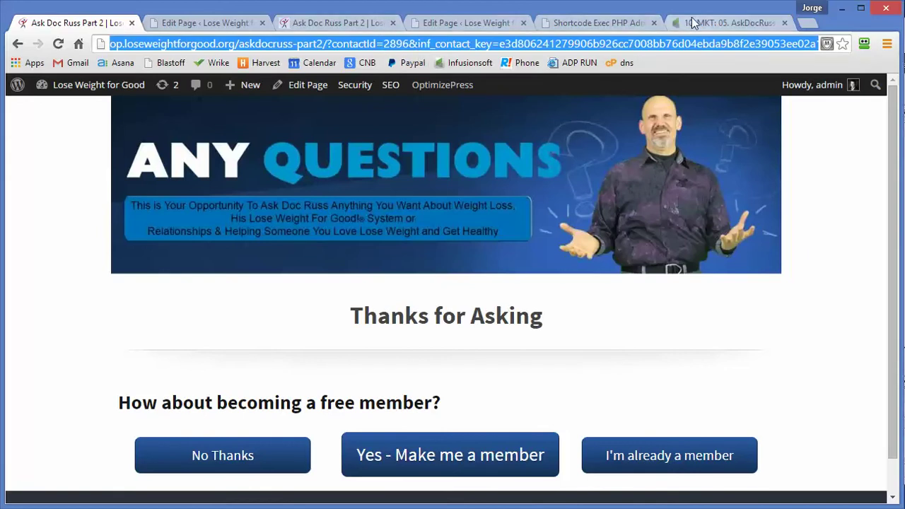
pyautogui.click(714, 27)
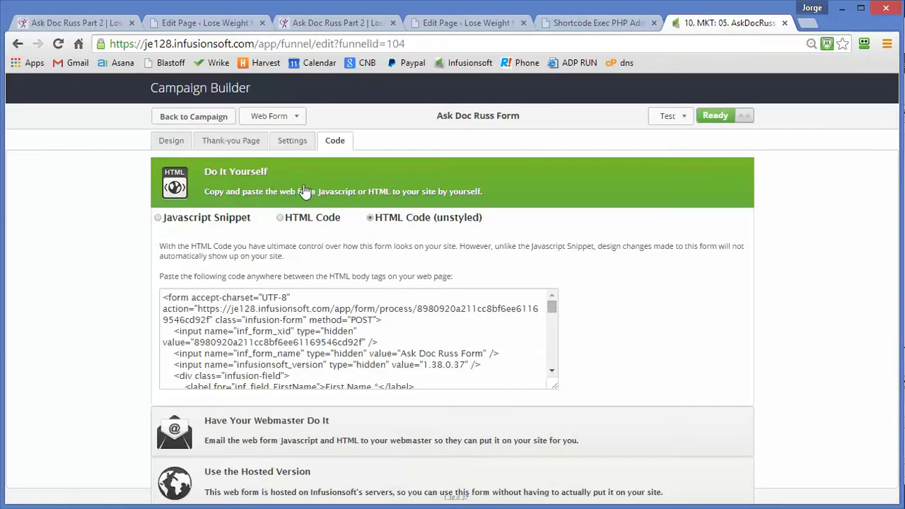
pyautogui.click(219, 144)
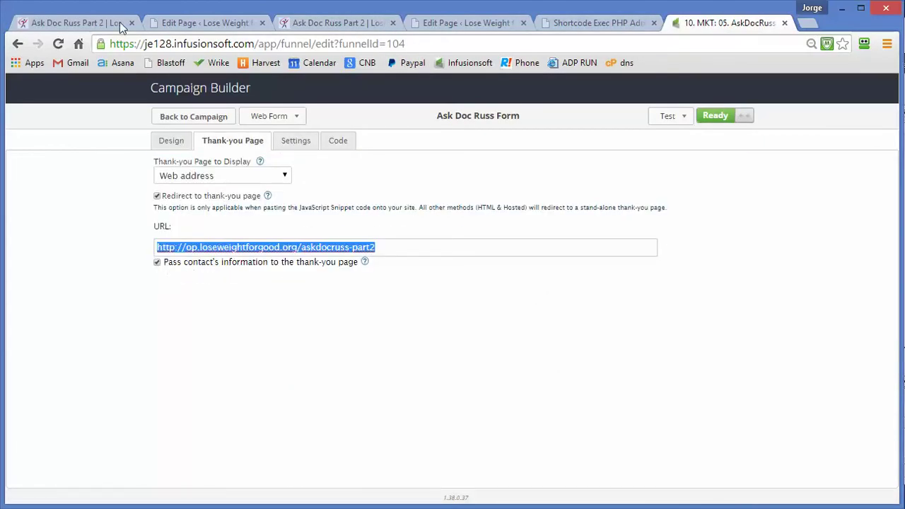
pyautogui.click(101, 28)
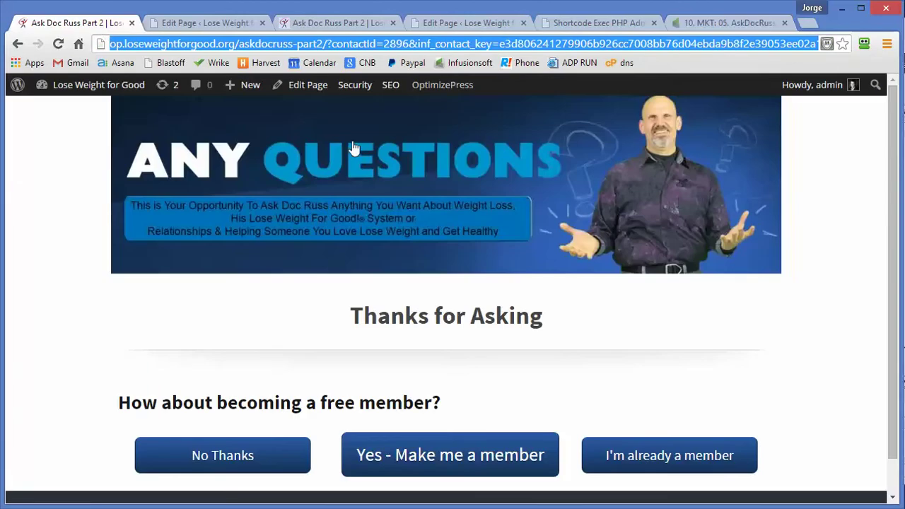
pyautogui.click(485, 45)
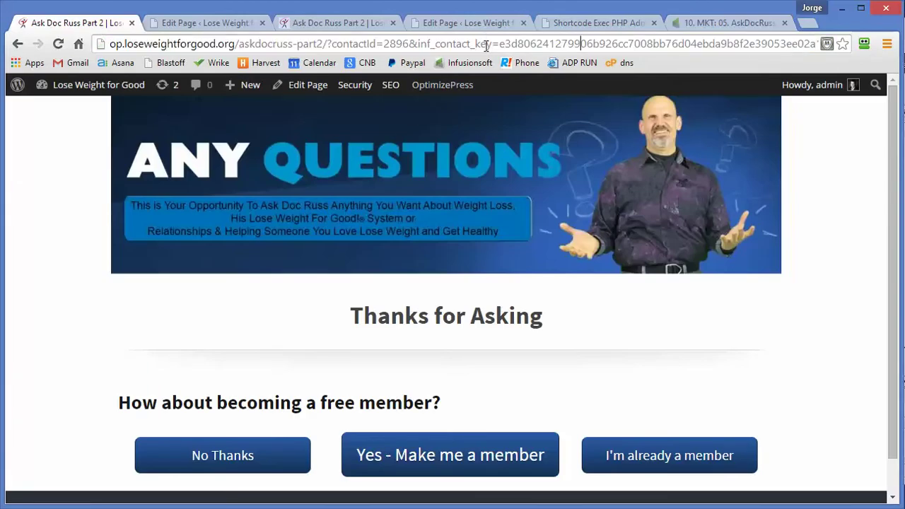
pyautogui.press('Right')
pyautogui.press('Right')
pyautogui.press('Right')
pyautogui.press('Right')
pyautogui.press('Right')
pyautogui.press('Right')
pyautogui.press('Right')
pyautogui.press('Right')
pyautogui.press('Right')
pyautogui.press('Right')
pyautogui.press('Right')
pyautogui.press('Right')
pyautogui.press('Right')
pyautogui.press('Right')
pyautogui.press('Right')
pyautogui.press('Right')
pyautogui.press('Right')
pyautogui.press('Right')
pyautogui.press('Right')
pyautogui.press('Right')
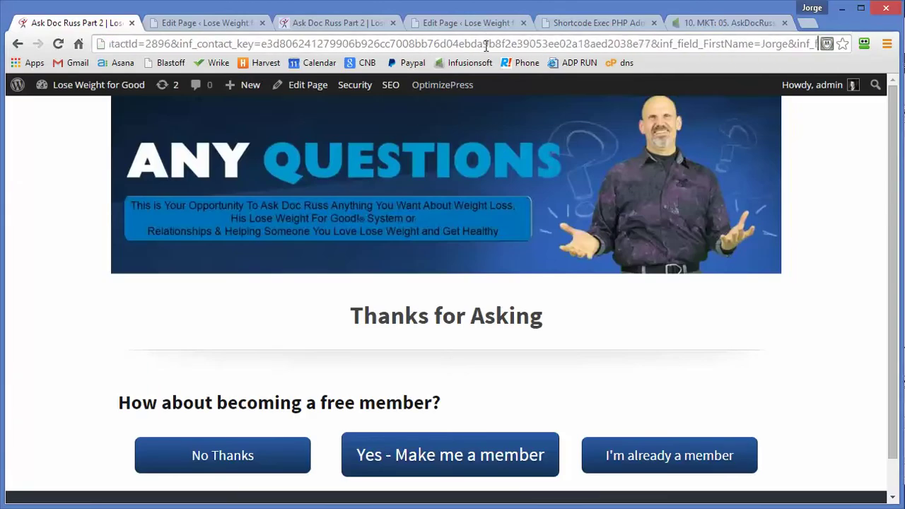
pyautogui.press('Right')
pyautogui.press('Right')
pyautogui.press('Right')
pyautogui.press('Right')
pyautogui.press('Right')
pyautogui.press('Right')
pyautogui.press('Right')
pyautogui.press('Right')
pyautogui.press('Right')
pyautogui.press('Right')
pyautogui.press('Right')
pyautogui.press('Right')
pyautogui.press('Right')
pyautogui.press('Right')
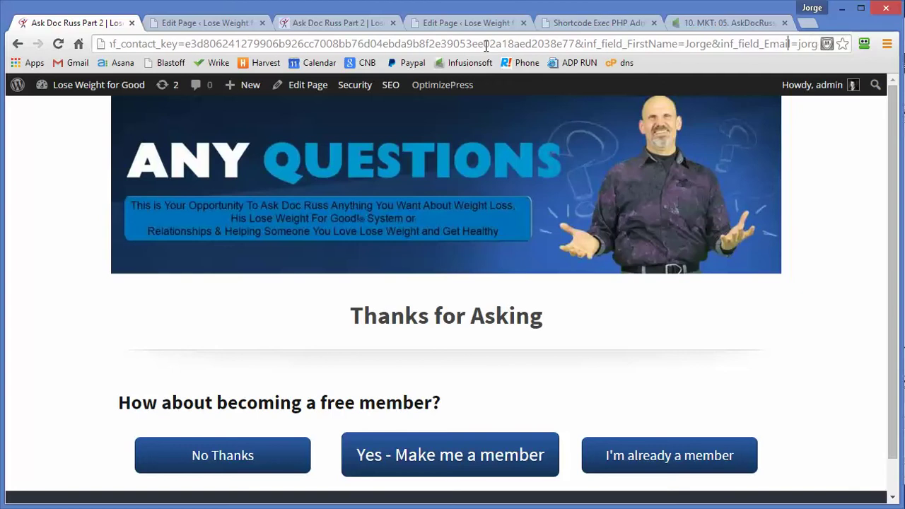
pyautogui.press('Right')
pyautogui.press('Right')
pyautogui.press('Right')
pyautogui.press('Right')
pyautogui.press('Right')
pyautogui.press('Right')
pyautogui.press('Right')
pyautogui.press('Right')
pyautogui.press('Right')
pyautogui.press('Right')
pyautogui.press('Right')
pyautogui.press('Right')
pyautogui.press('Right')
pyautogui.press('Right')
pyautogui.press('Right')
pyautogui.press('Right')
pyautogui.press('Right')
pyautogui.press('Right')
pyautogui.press('Right')
pyautogui.press('Right')
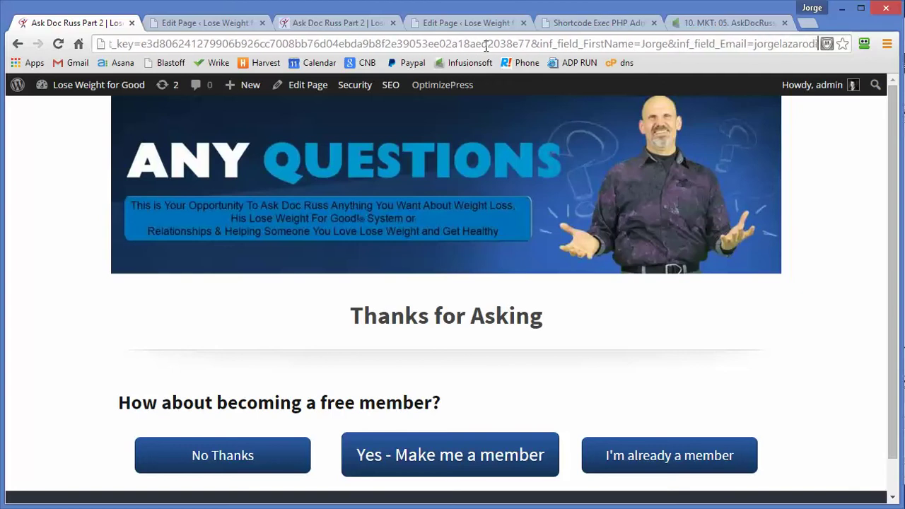
pyautogui.press('Right')
pyautogui.press('Right')
pyautogui.press('Right')
pyautogui.press('Right')
pyautogui.press('Right')
pyautogui.press('Right')
pyautogui.press('Right')
pyautogui.press('Right')
pyautogui.press('Right')
pyautogui.press('Right')
pyautogui.press('Right')
pyautogui.press('Right')
pyautogui.press('Right')
pyautogui.press('Right')
pyautogui.press('Right')
pyautogui.press('Right')
pyautogui.press('Right')
pyautogui.press('Right')
pyautogui.press('Right')
pyautogui.press('Right')
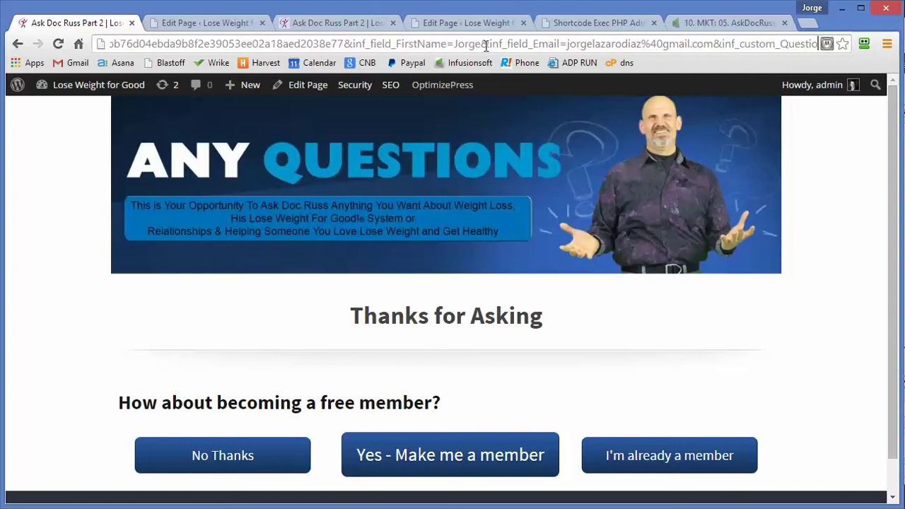
pyautogui.press('Right')
pyautogui.press('Right')
pyautogui.press('Right')
pyautogui.press('Right')
pyautogui.press('Right')
pyautogui.press('Right')
pyautogui.press('Right')
pyautogui.press('Right')
pyautogui.press('Right')
pyautogui.press('Right')
pyautogui.press('Right')
pyautogui.press('Right')
pyautogui.press('Right')
pyautogui.press('Right')
pyautogui.press('Right')
pyautogui.press('Right')
pyautogui.press('Right')
pyautogui.press('Right')
pyautogui.press('Right')
pyautogui.press('Right')
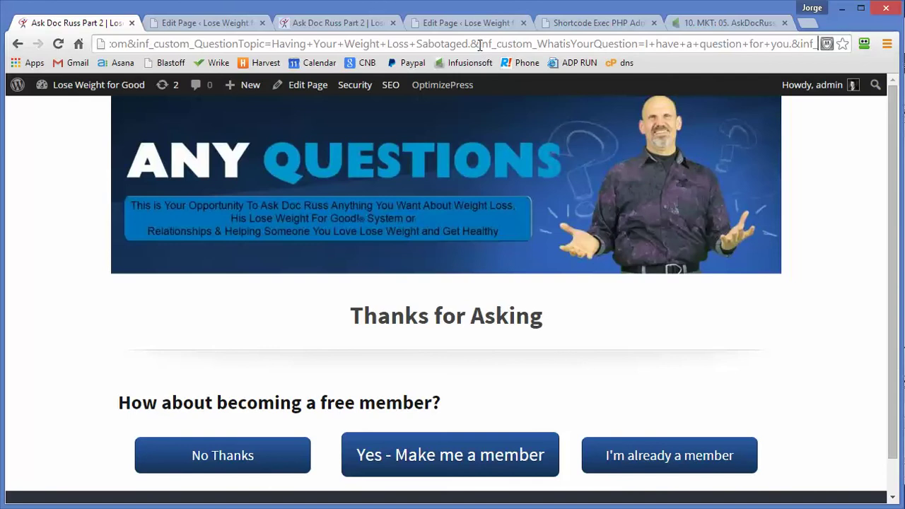
pyautogui.scroll(-1, 142, 325)
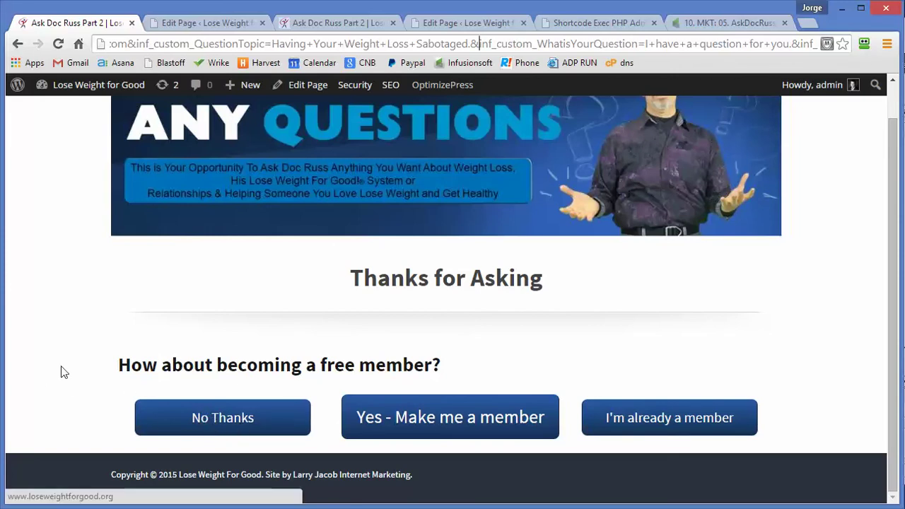
# Step: Follow 'Yes - Make me a member' and inspect the first_name and email parameters in the signup URL
pyautogui.click(461, 422)
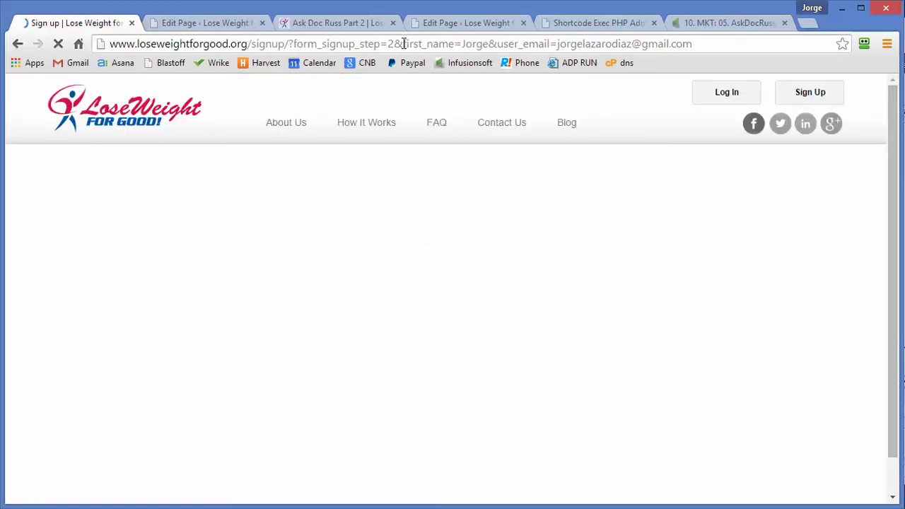
pyautogui.moveTo(403, 44); pyautogui.dragTo(707, 54)
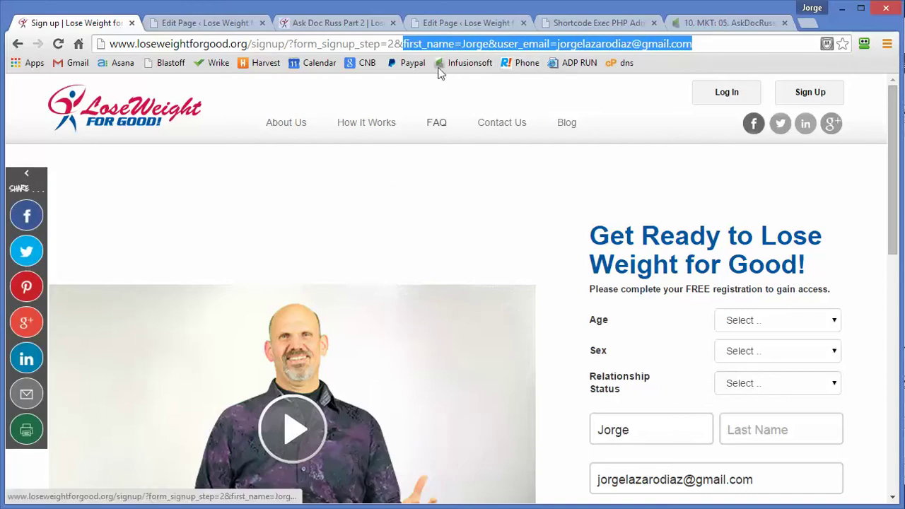
pyautogui.click(429, 44)
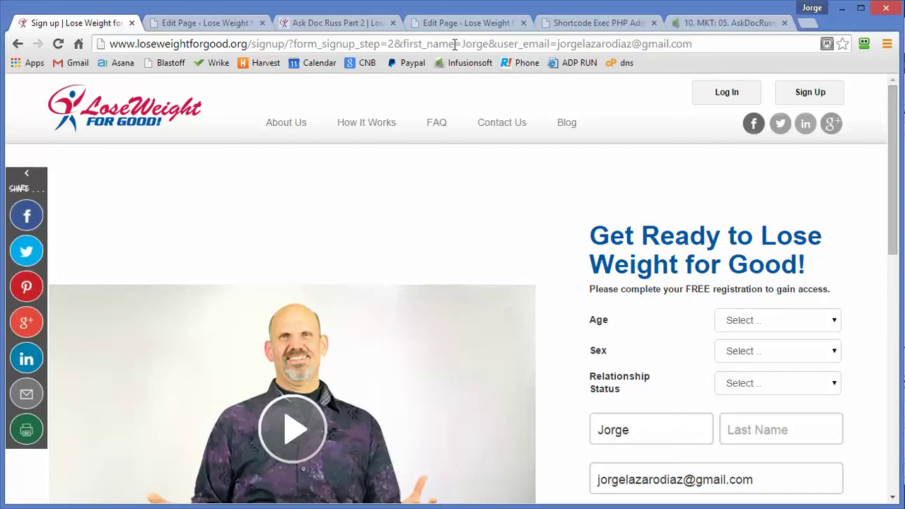
pyautogui.moveTo(455, 44); pyautogui.dragTo(406, 45)
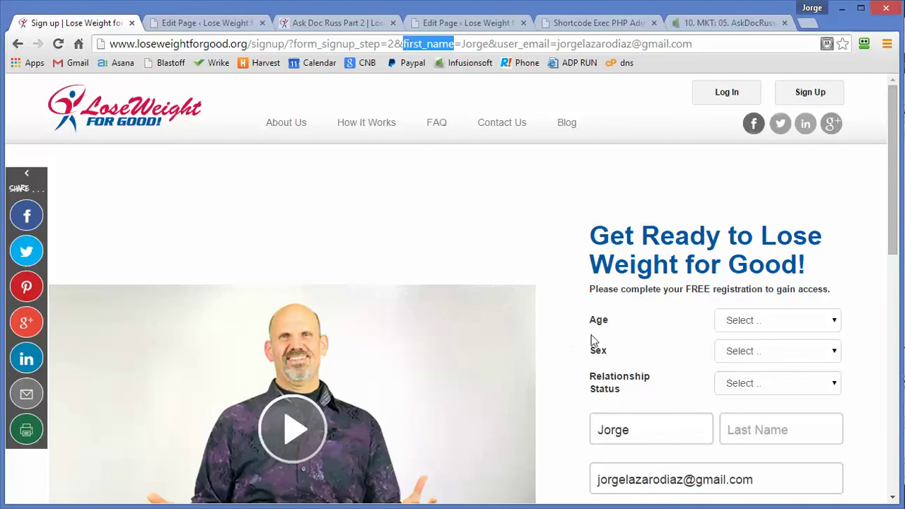
# Step: Confirm the signup form's first name and email are prefilled, then return and edit Ask Doc Russ Part 2
pyautogui.click(645, 435)
pyautogui.click(717, 488)
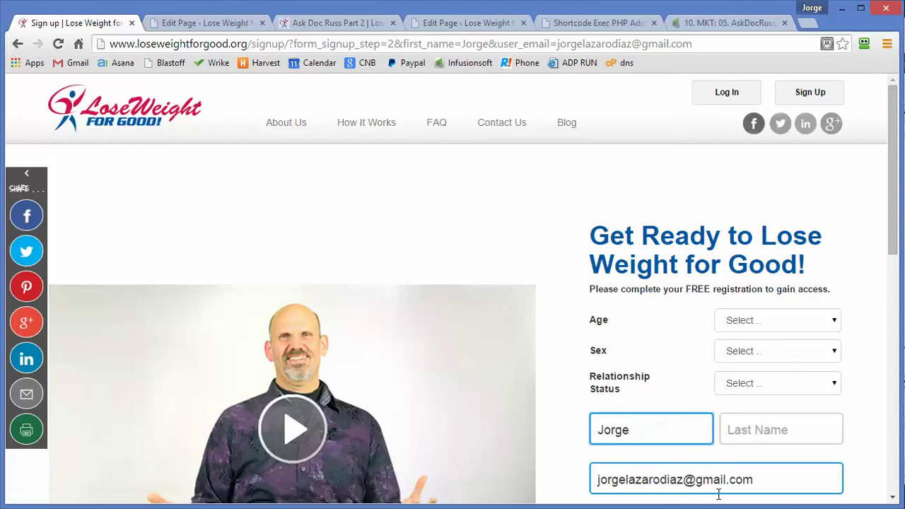
pyautogui.click(669, 430)
pyautogui.scroll(-1, 669, 414)
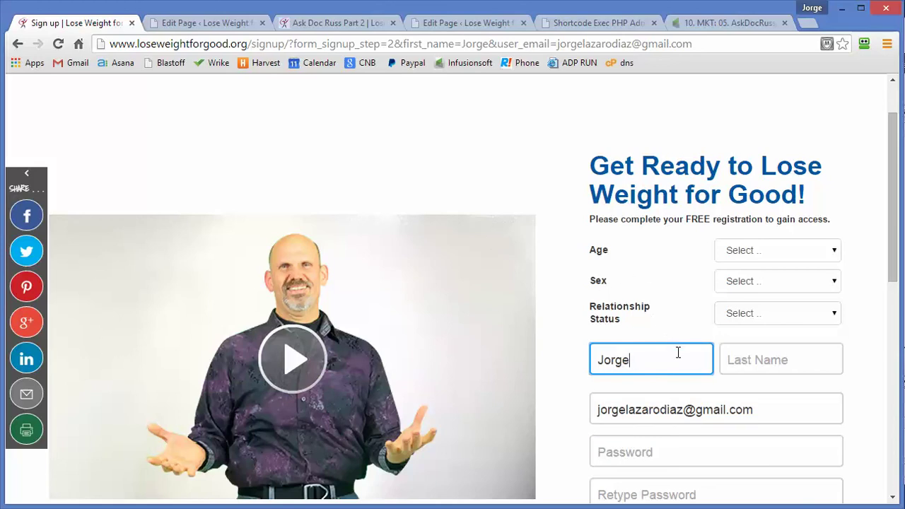
pyautogui.click(18, 45)
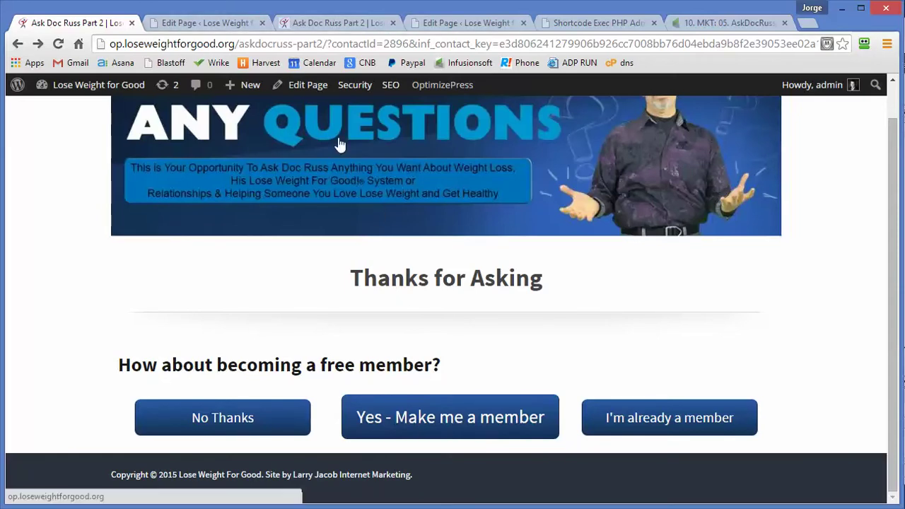
pyautogui.click(308, 96)
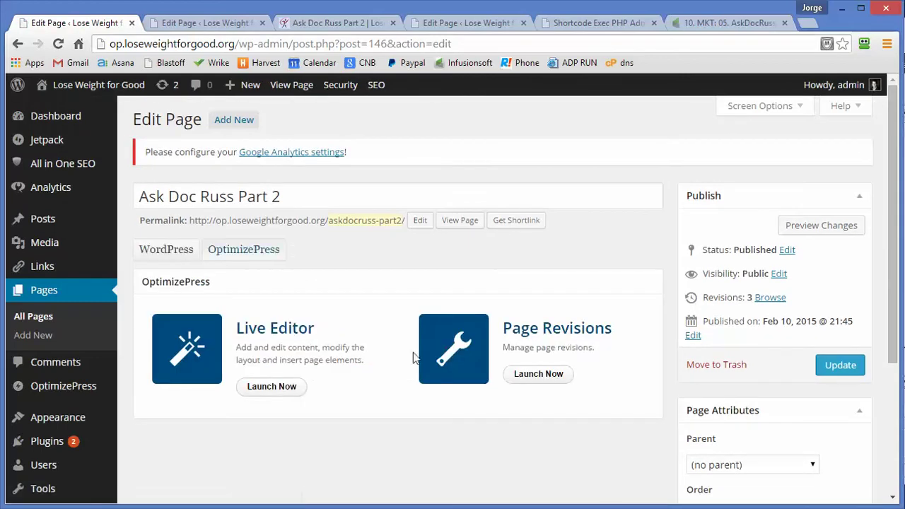
# Step: Launch the OptimizePress Live Editor and inspect the member button link's [firstname] and [email] placeholders
pyautogui.click(272, 384)
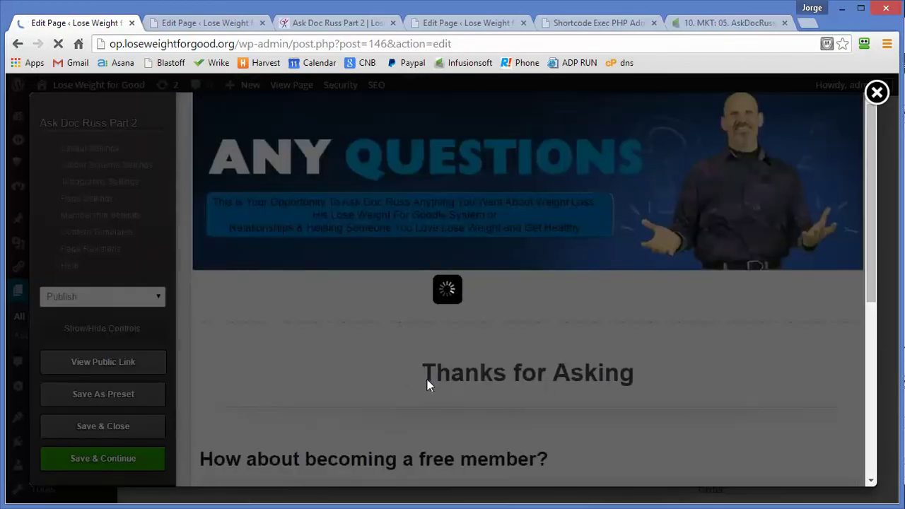
pyautogui.scroll(-2, 368, 386)
pyautogui.scroll(-2, 406, 385)
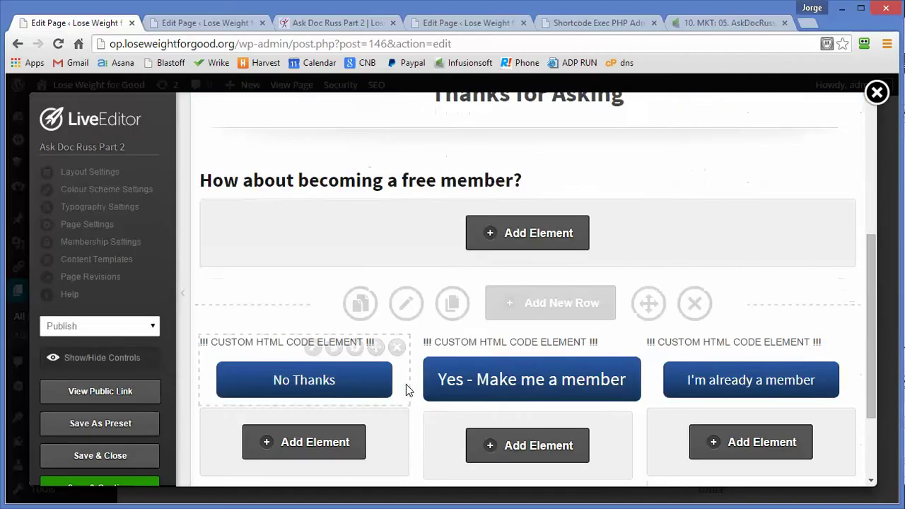
pyautogui.click(536, 348)
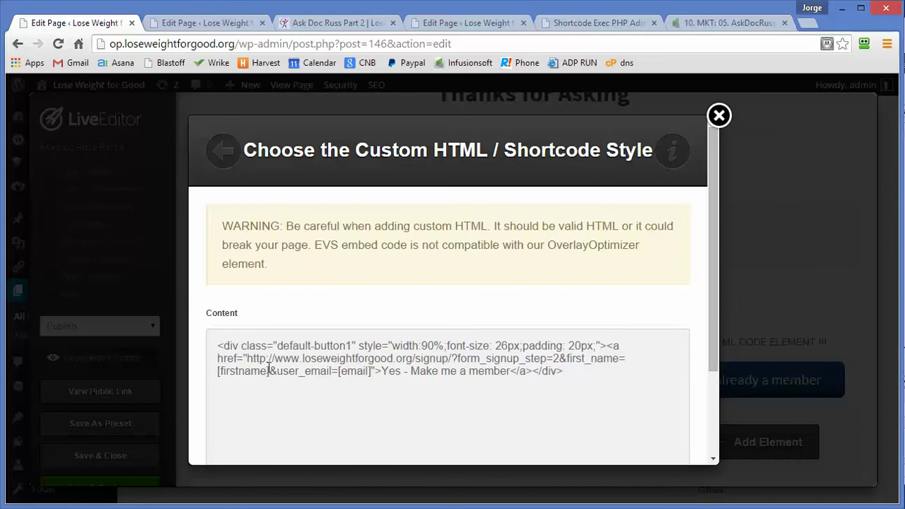
pyautogui.moveTo(269, 366); pyautogui.dragTo(208, 366)
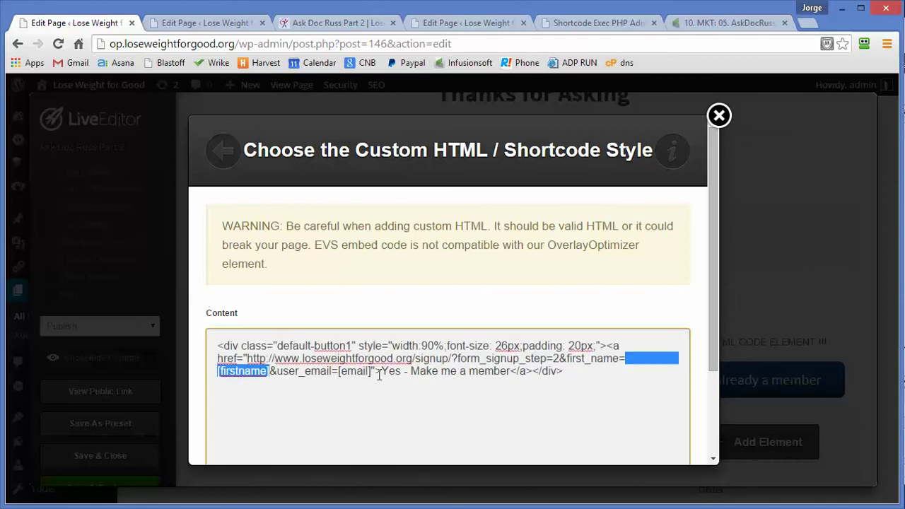
pyautogui.moveTo(373, 375); pyautogui.dragTo(345, 375)
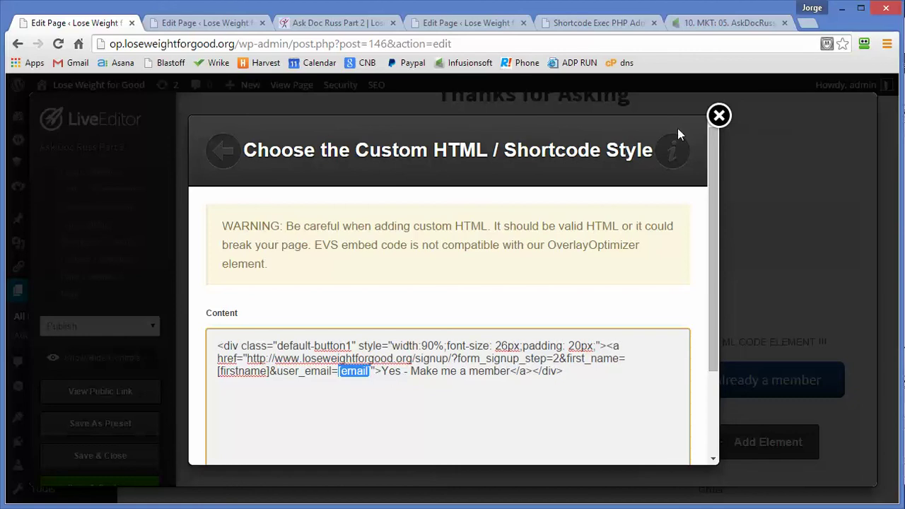
pyautogui.click(720, 116)
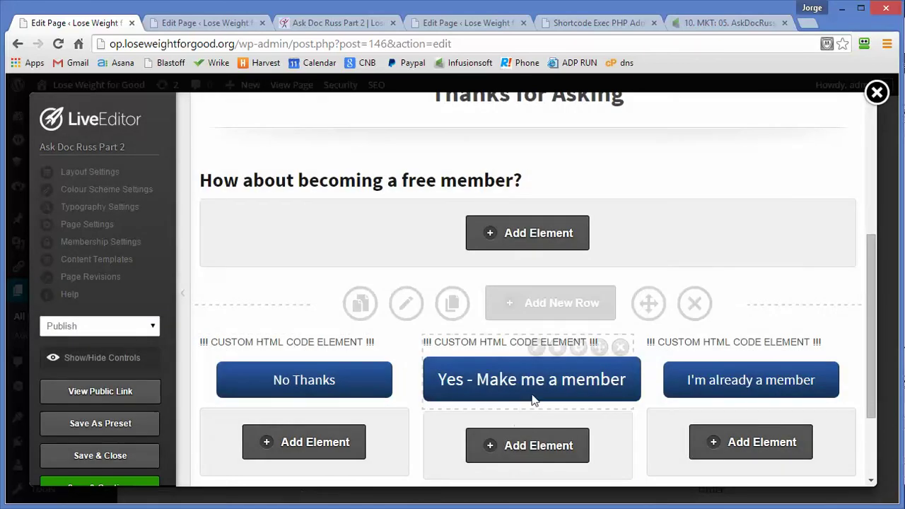
pyautogui.moveTo(525, 371)
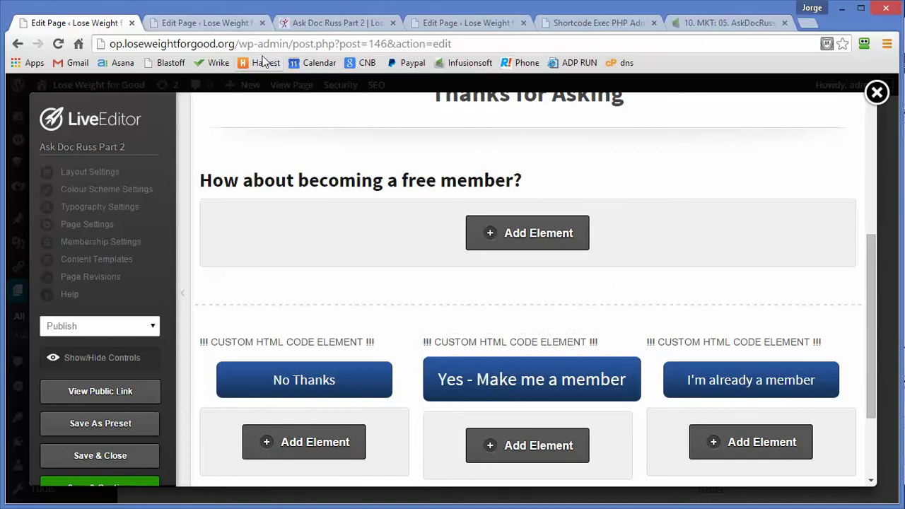
pyautogui.moveTo(458, 44); pyautogui.dragTo(367, 45)
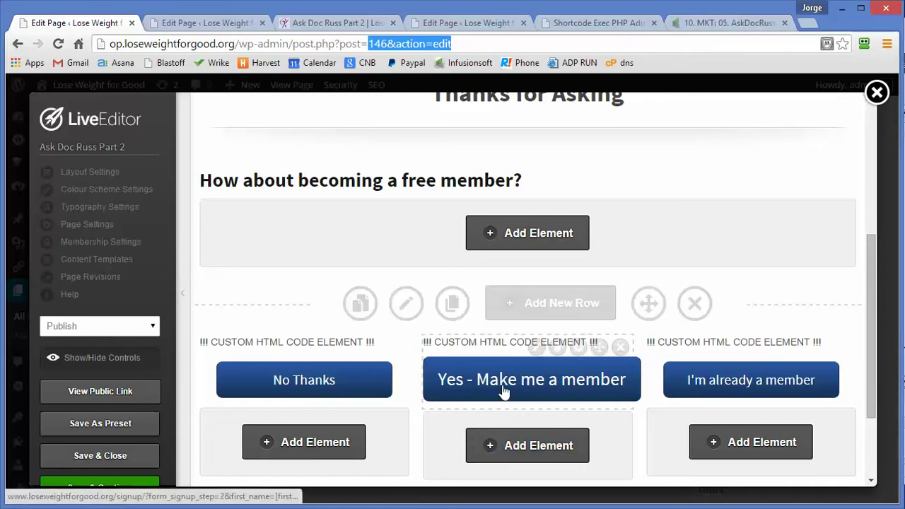
# Step: Recheck the button's first_name=[firstname] and user_email=[email] parameters without changes, then exit the live editor
pyautogui.click(537, 347)
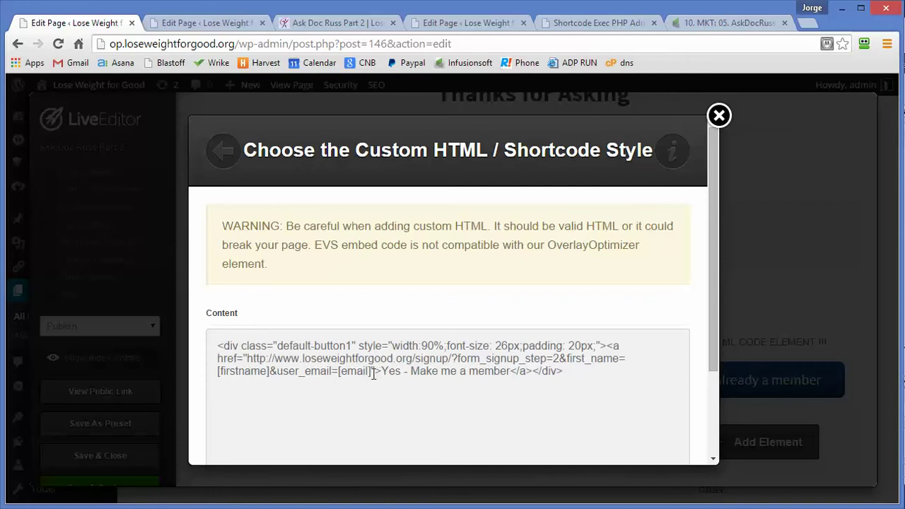
pyautogui.moveTo(372, 373); pyautogui.dragTo(283, 373)
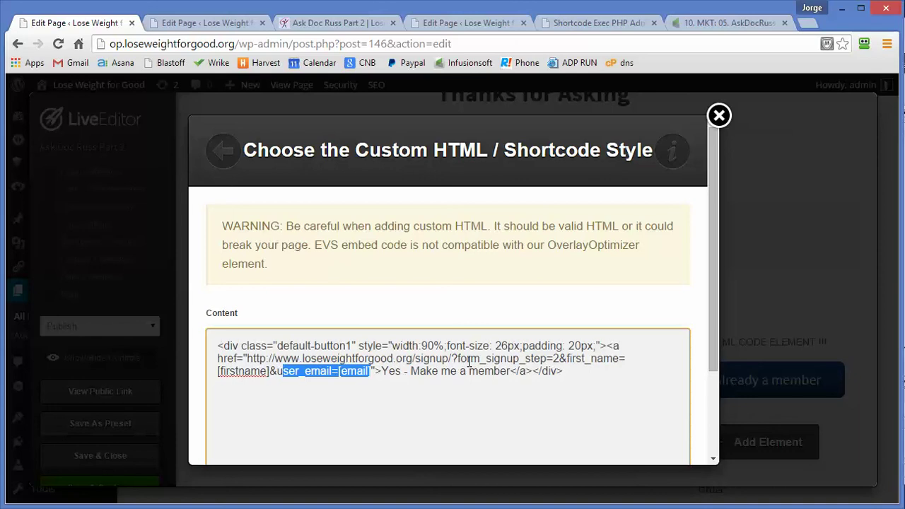
pyautogui.moveTo(568, 359); pyautogui.dragTo(268, 377)
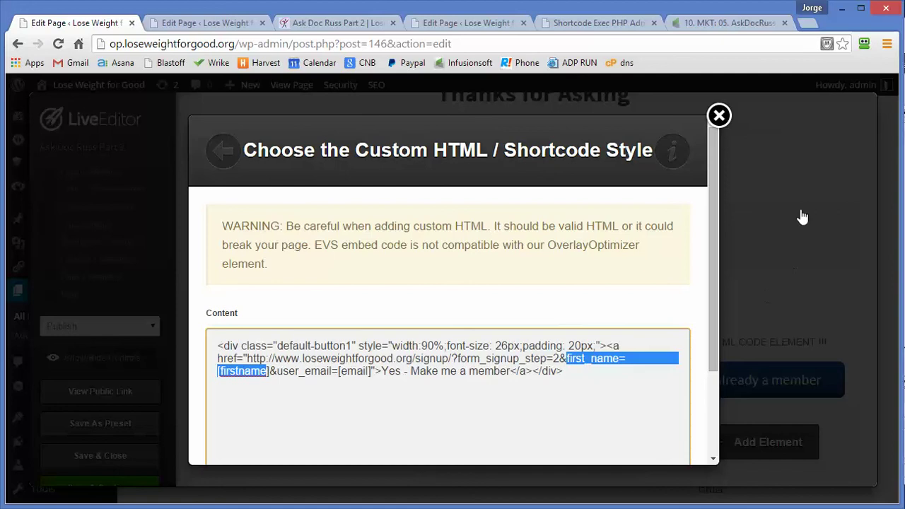
pyautogui.click(719, 115)
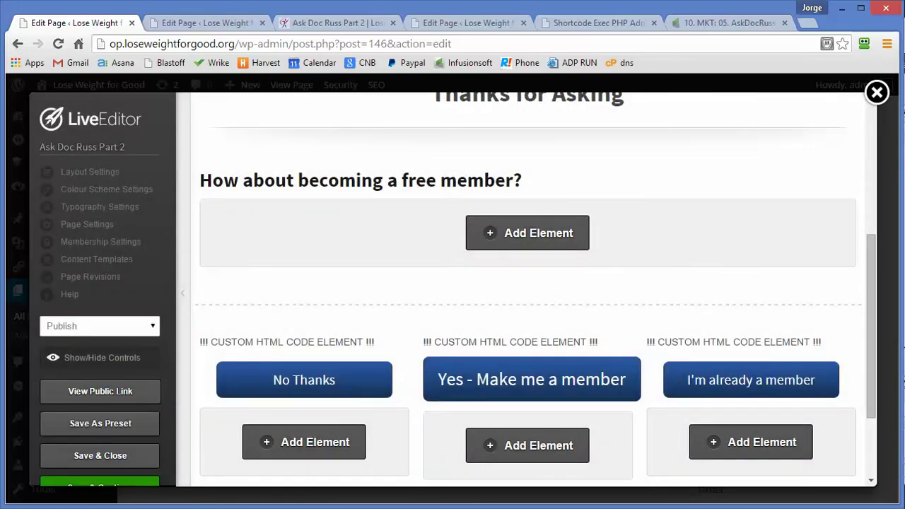
pyautogui.click(877, 92)
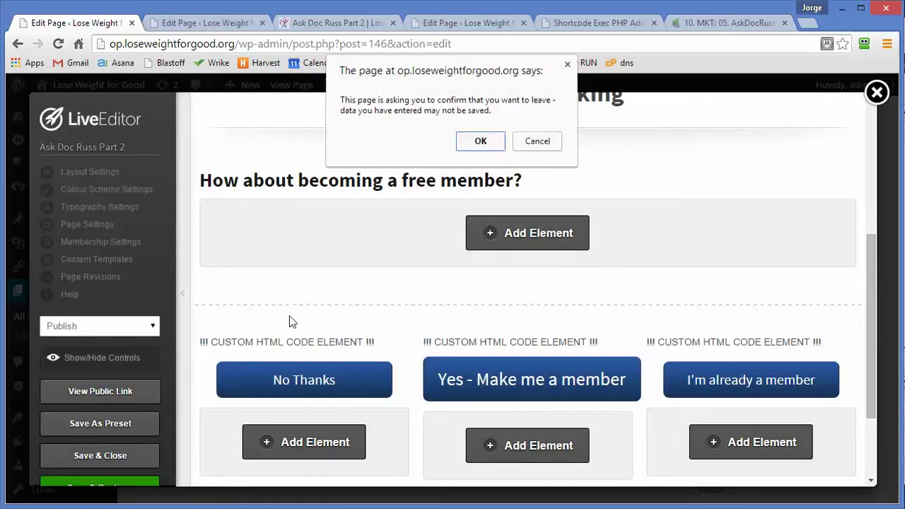
# Step: Confirm leaving the live editor and go to Tools > Shortcode Exec PHP
pyautogui.click(481, 141)
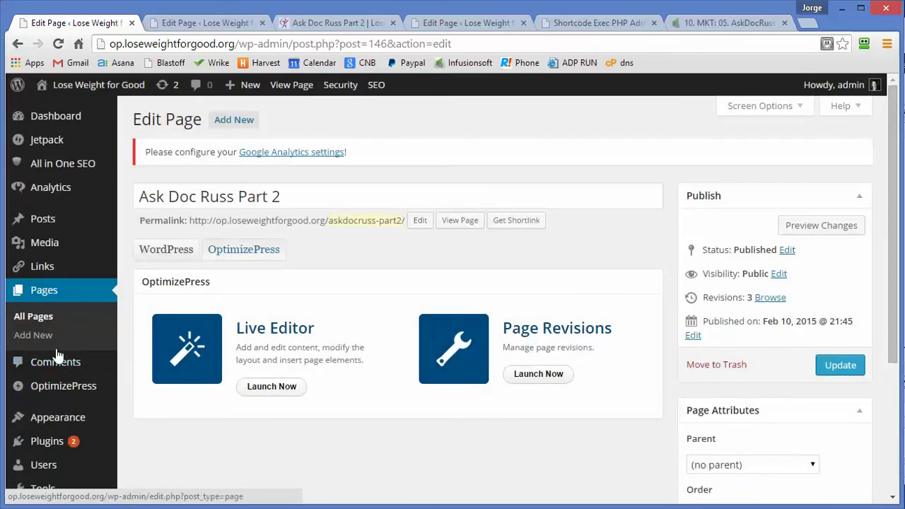
pyautogui.scroll(-1, 60, 447)
pyautogui.scroll(-1, 62, 453)
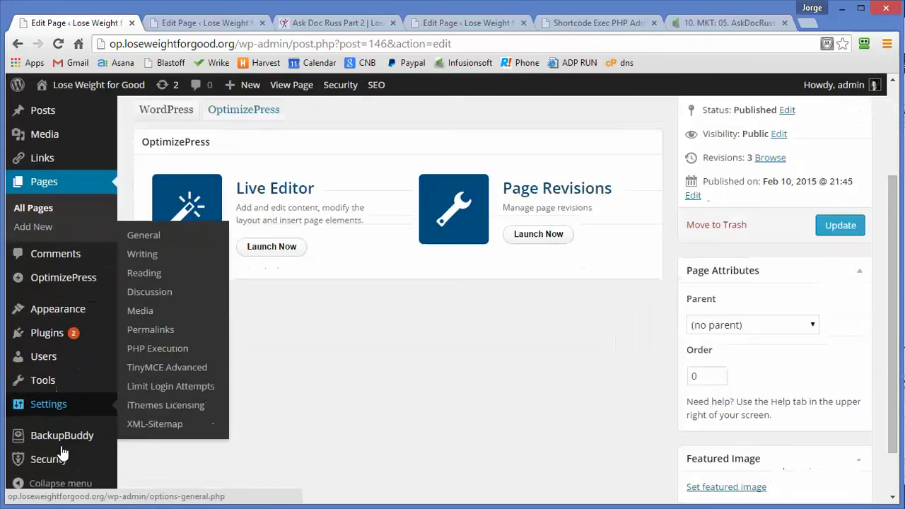
pyautogui.moveTo(57, 389)
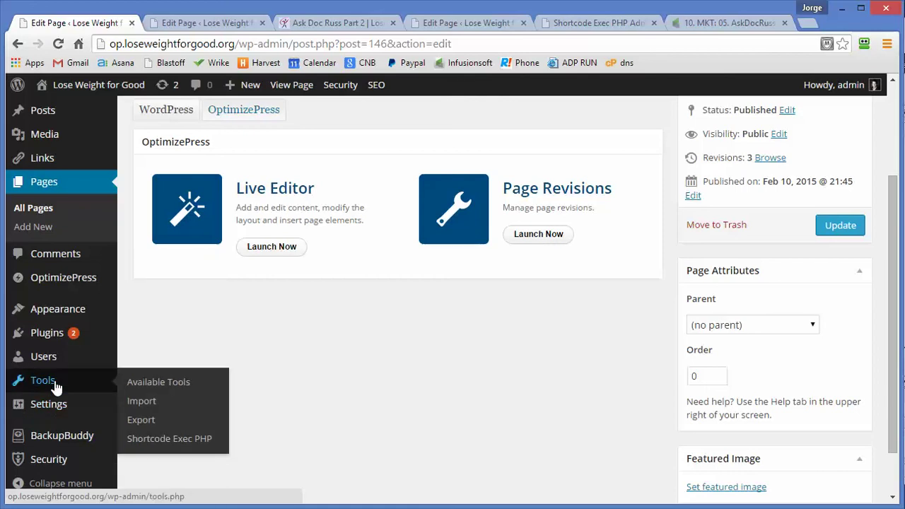
pyautogui.click(185, 443)
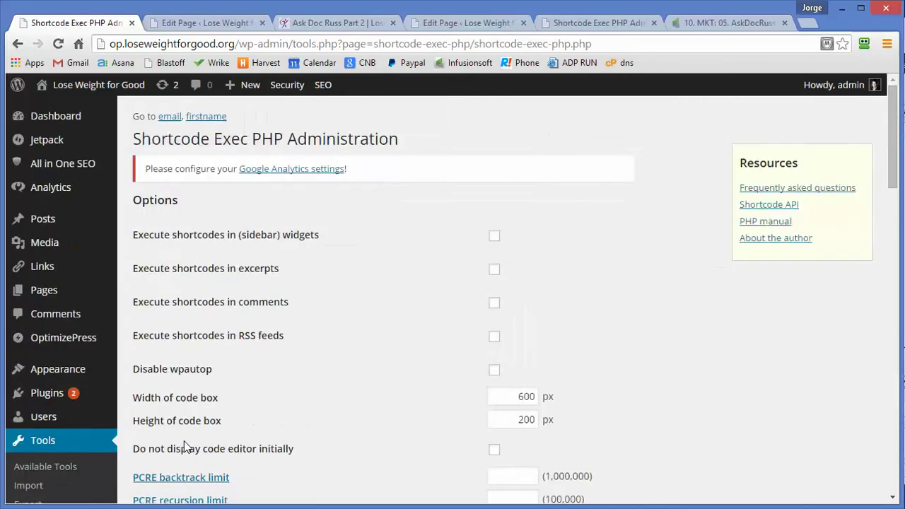
# Step: Scroll to the firstname shortcode and inspect its $_REQUEST['inf_field_FirstName'] echo line
pyautogui.scroll(-8, 392, 347)
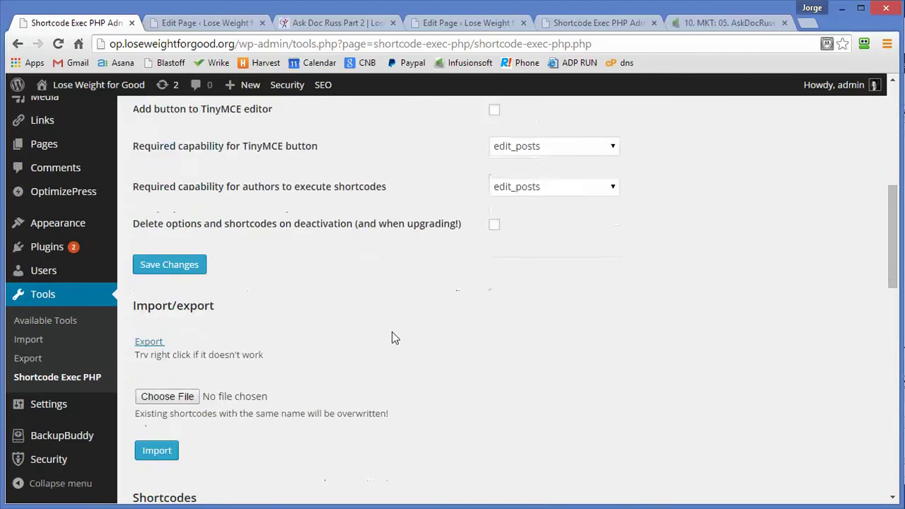
pyautogui.scroll(-2, 394, 338)
pyautogui.scroll(1, 210, 240)
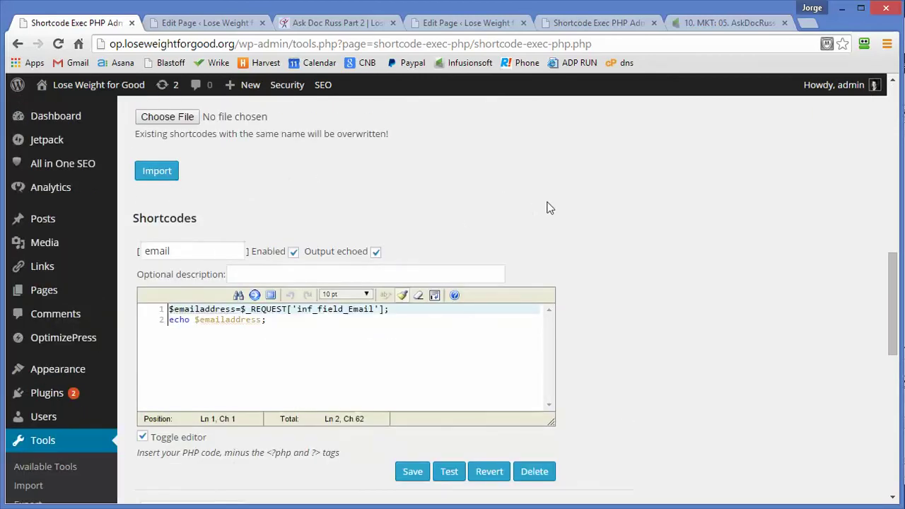
pyautogui.scroll(-3, 523, 316)
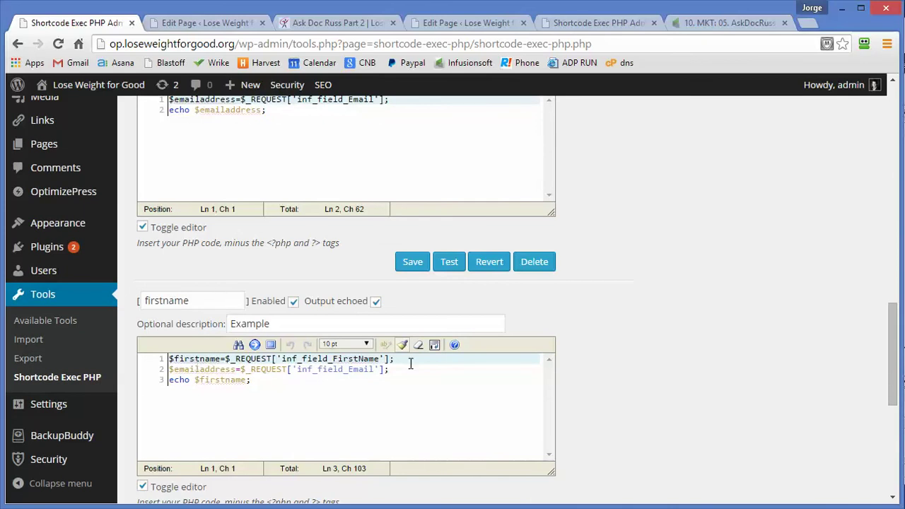
pyautogui.moveTo(411, 363); pyautogui.dragTo(91, 361)
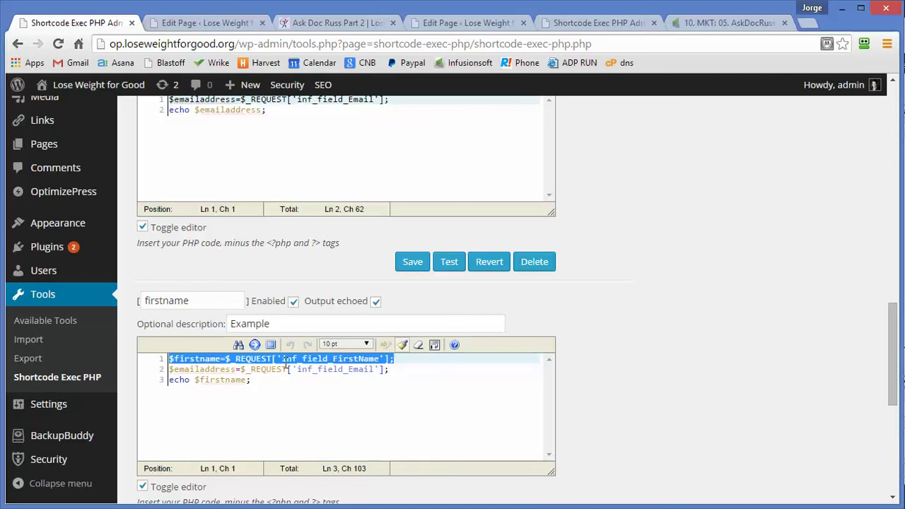
pyautogui.click(396, 364)
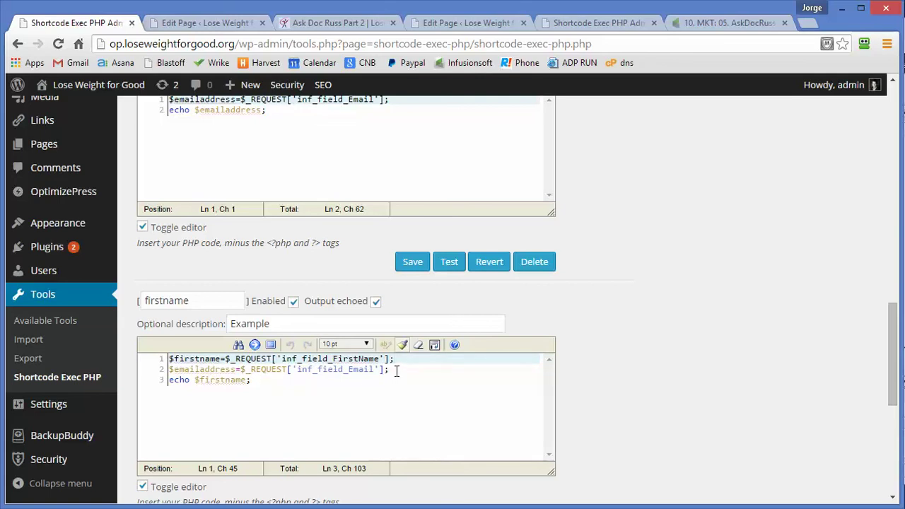
# Step: Delete the $emailaddress line from the firstname shortcode's code and save it
pyautogui.scroll(1, 305, 190)
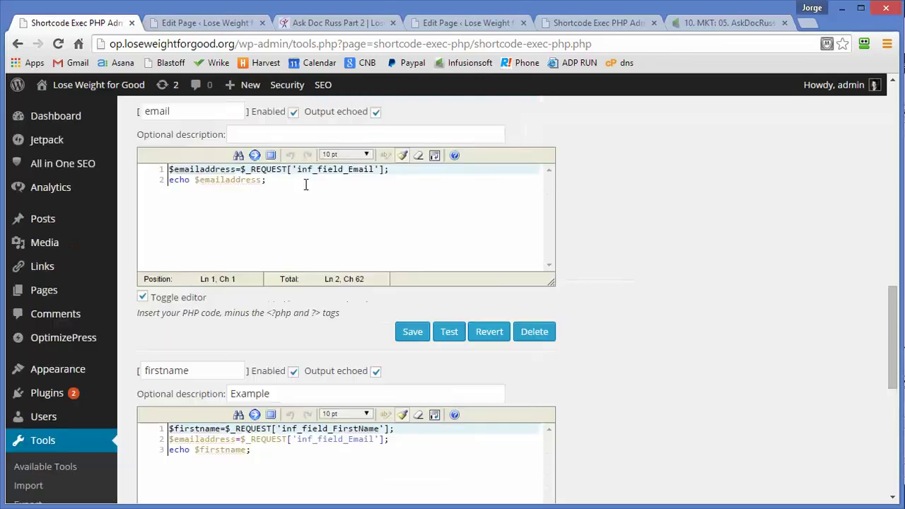
pyautogui.scroll(-1, 306, 190)
pyautogui.click(394, 370)
pyautogui.keyDown('shift'); pyautogui.click(146, 373); pyautogui.keyUp('shift')
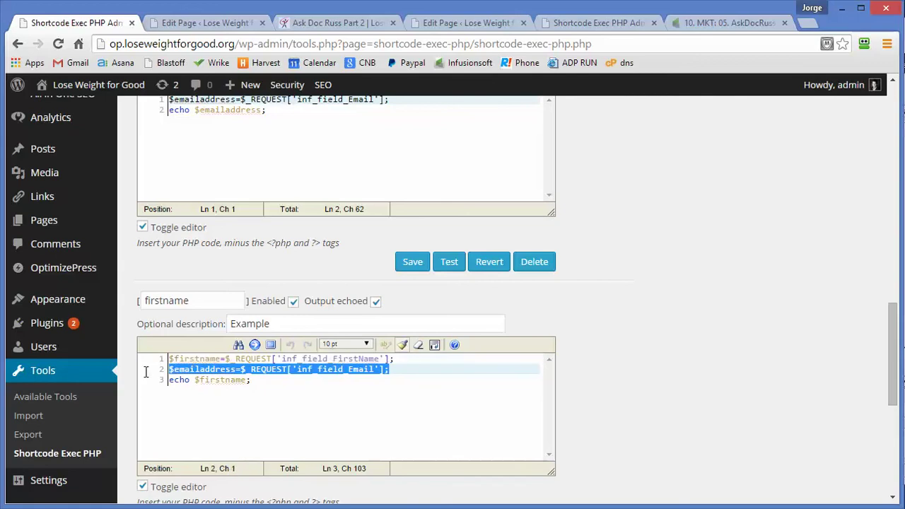
pyautogui.press('BackSpace')
pyautogui.press('BackSpace')
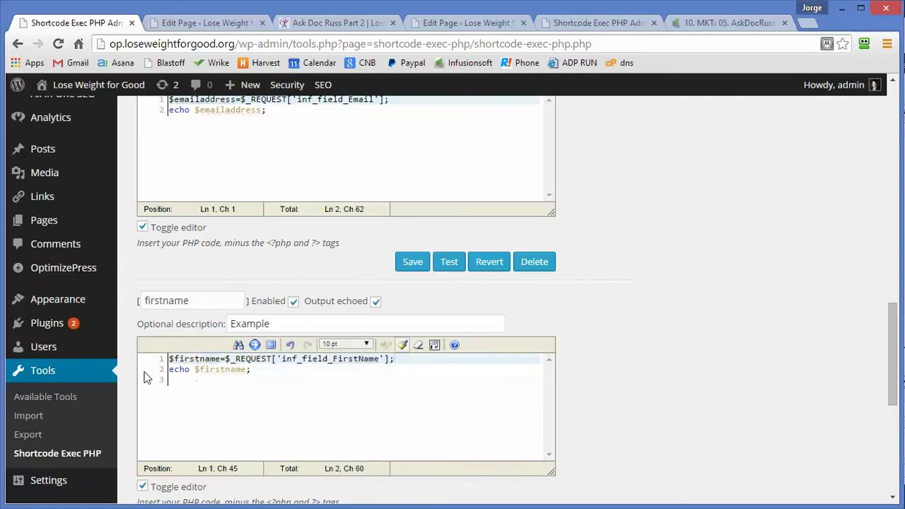
pyautogui.click(257, 373)
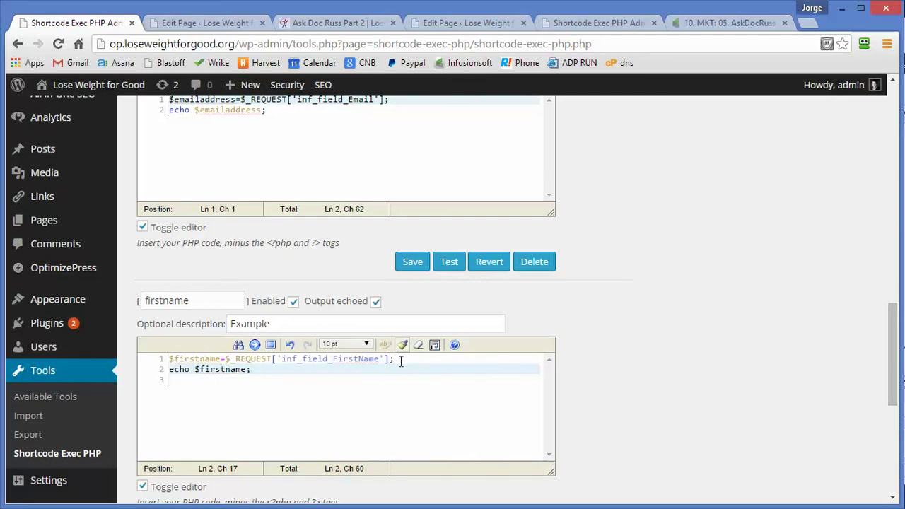
pyautogui.moveTo(395, 360); pyautogui.dragTo(227, 359)
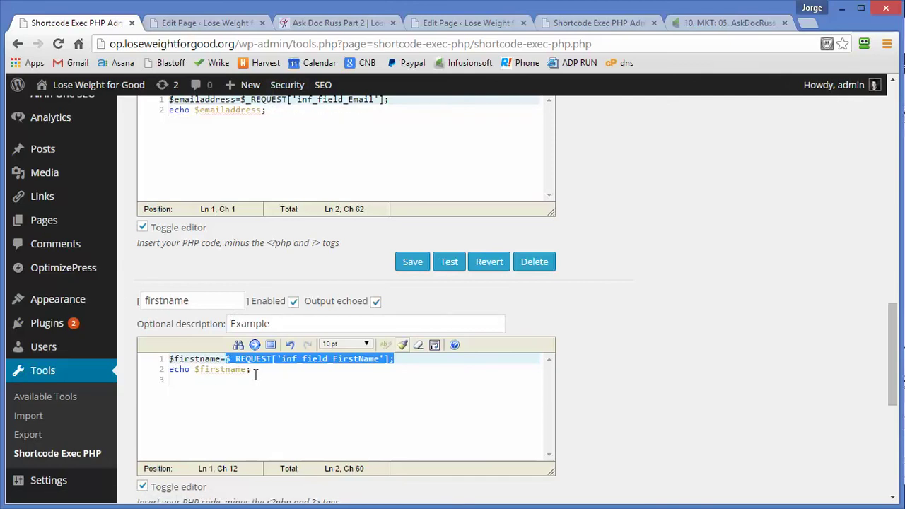
pyautogui.moveTo(253, 370); pyautogui.dragTo(174, 370)
pyautogui.scroll(3, 368, 134)
pyautogui.scroll(-4, 357, 156)
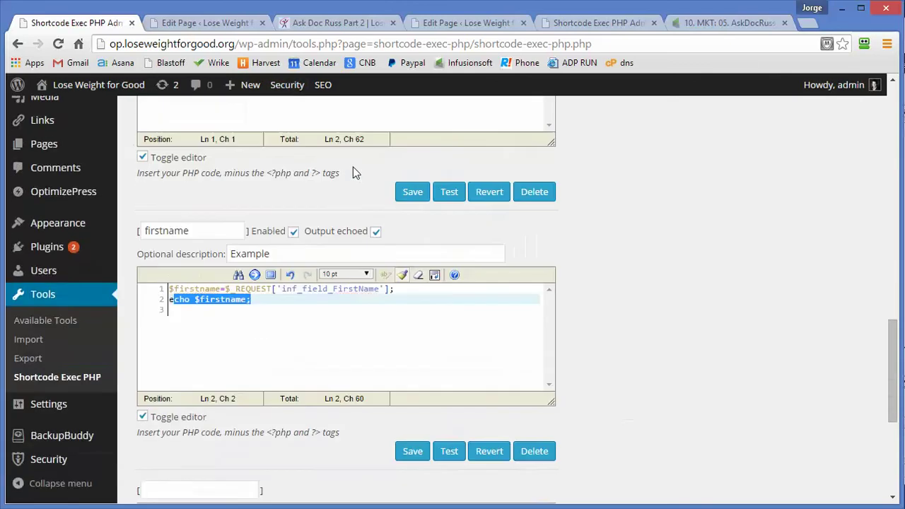
pyautogui.click(413, 455)
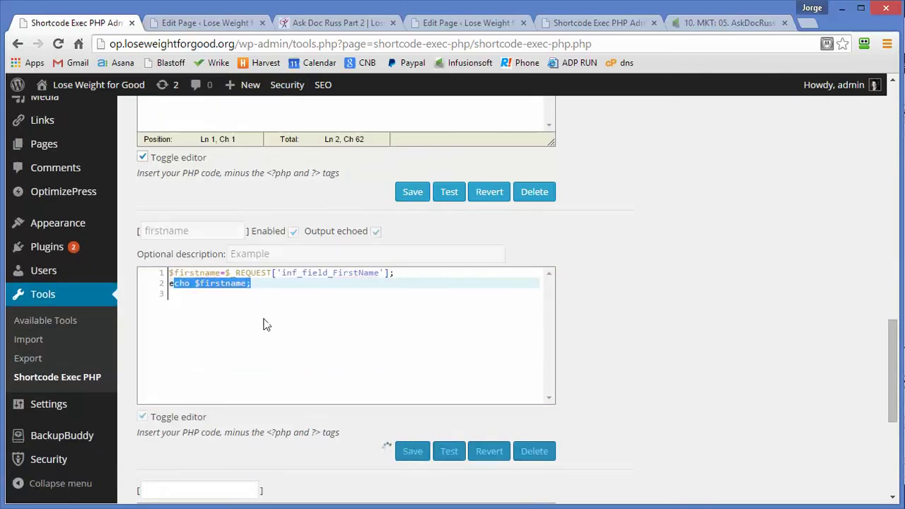
# Step: Return to the Ask Doc Russ Part 2 edit page and launch it in the live editor
pyautogui.scroll(3, 286, 307)
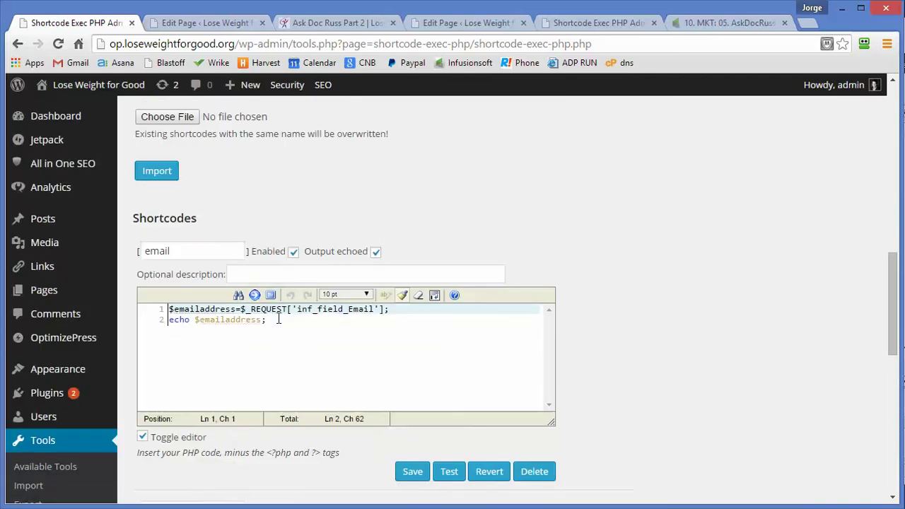
pyautogui.scroll(3, 366, 222)
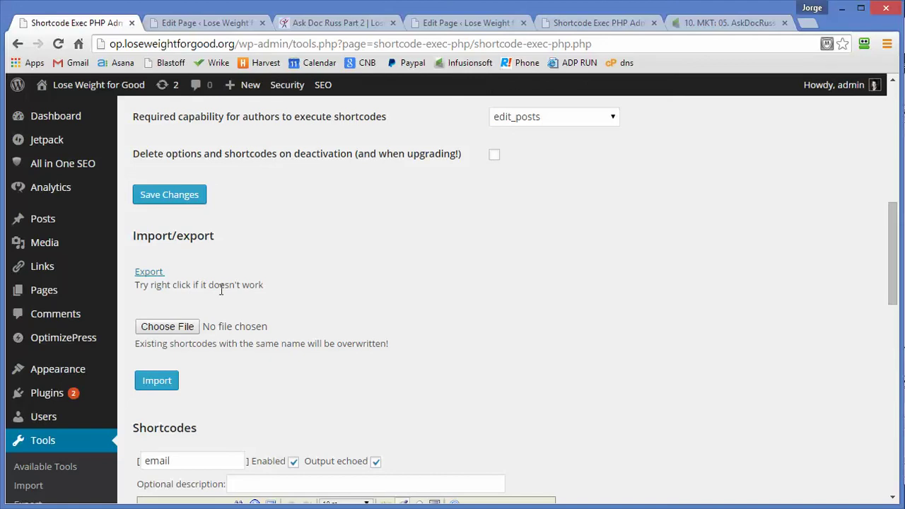
pyautogui.scroll(-4, 364, 264)
pyautogui.scroll(3, 337, 324)
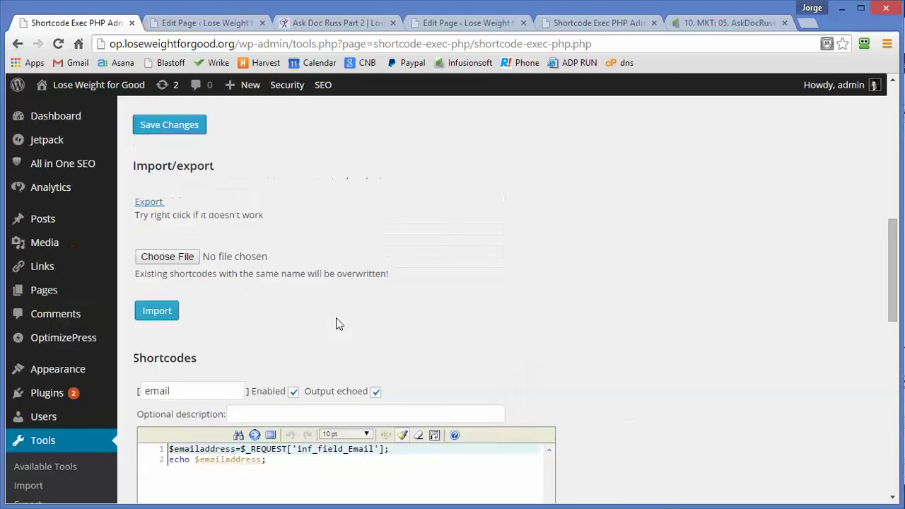
pyautogui.scroll(1, 337, 324)
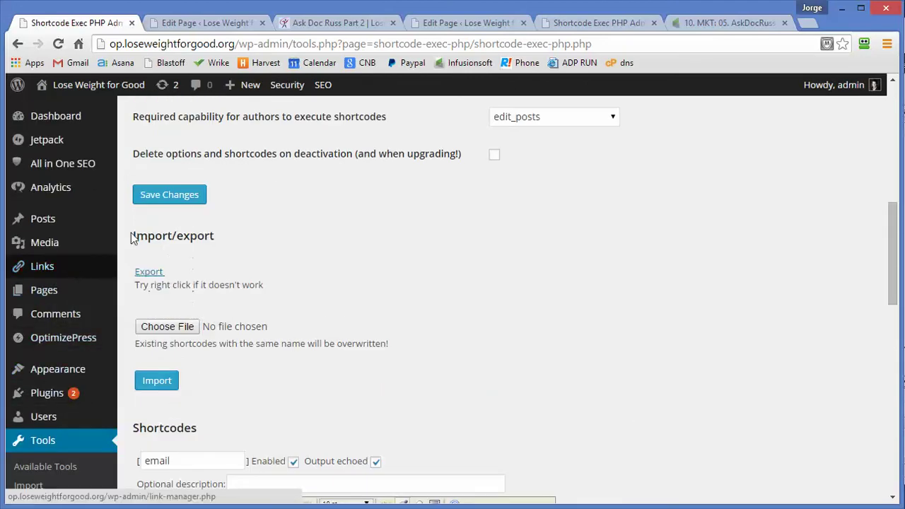
pyautogui.click(17, 44)
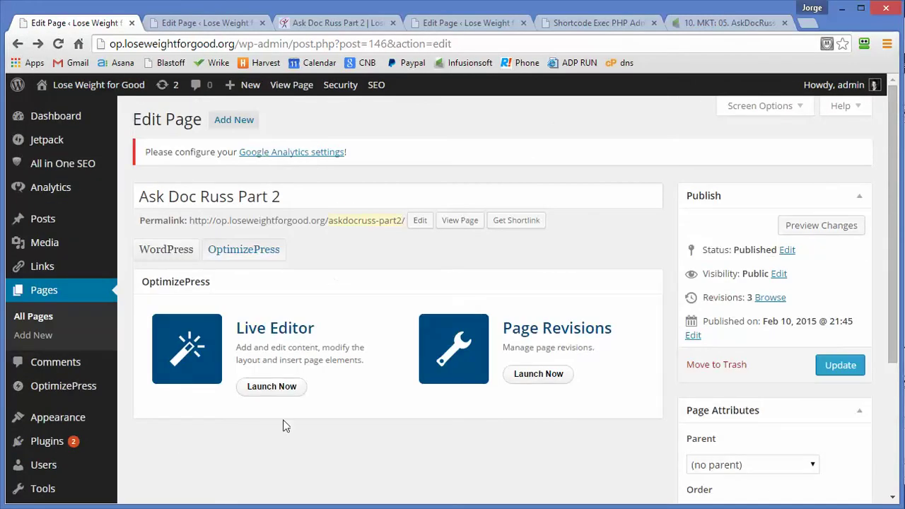
pyautogui.click(281, 388)
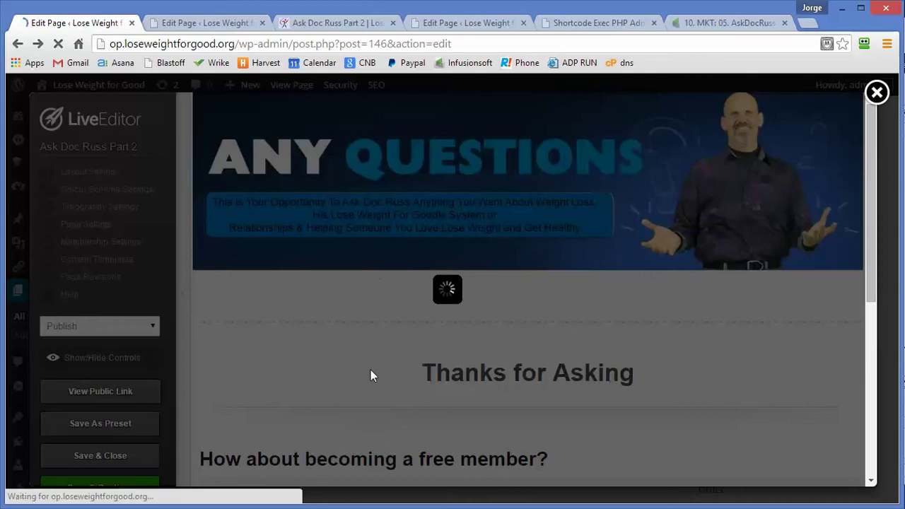
# Step: Review the member button's HTML link for the [email] and [firstname] shortcodes, leaving it unchanged
pyautogui.scroll(-3, 467, 414)
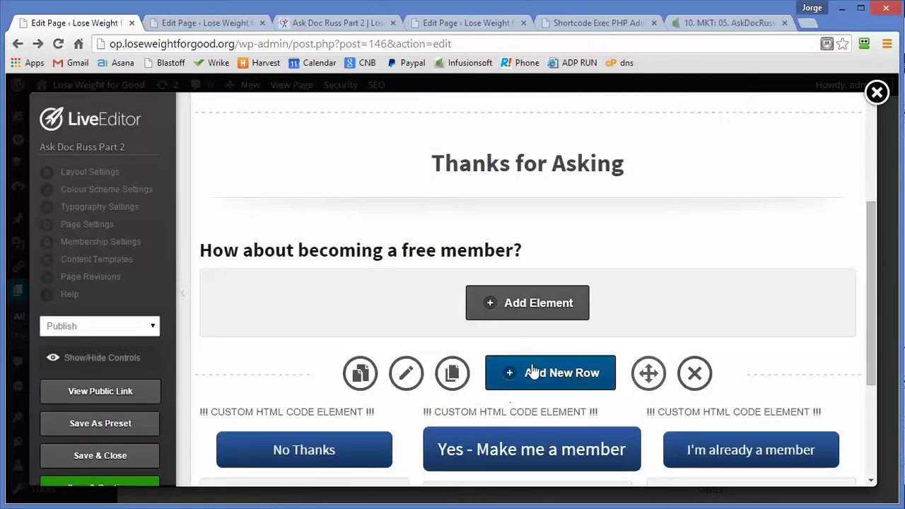
pyautogui.click(537, 418)
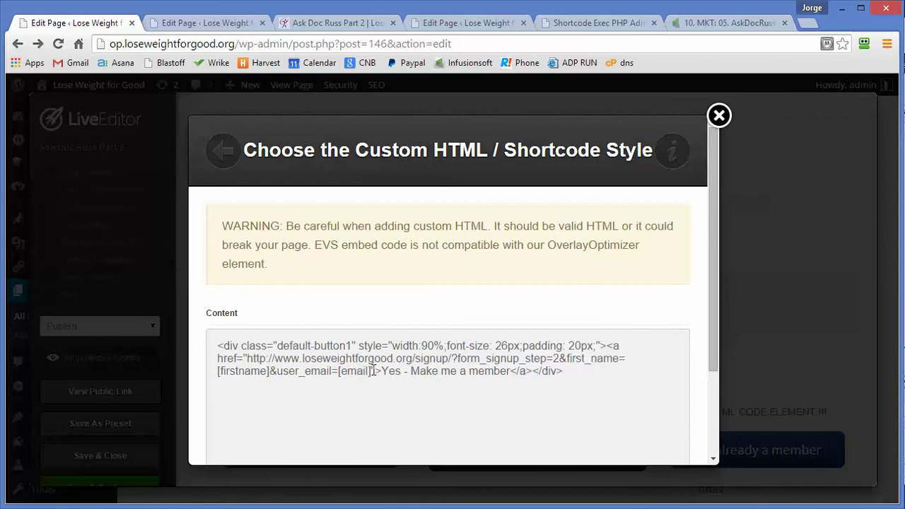
pyautogui.moveTo(373, 370); pyautogui.dragTo(338, 370)
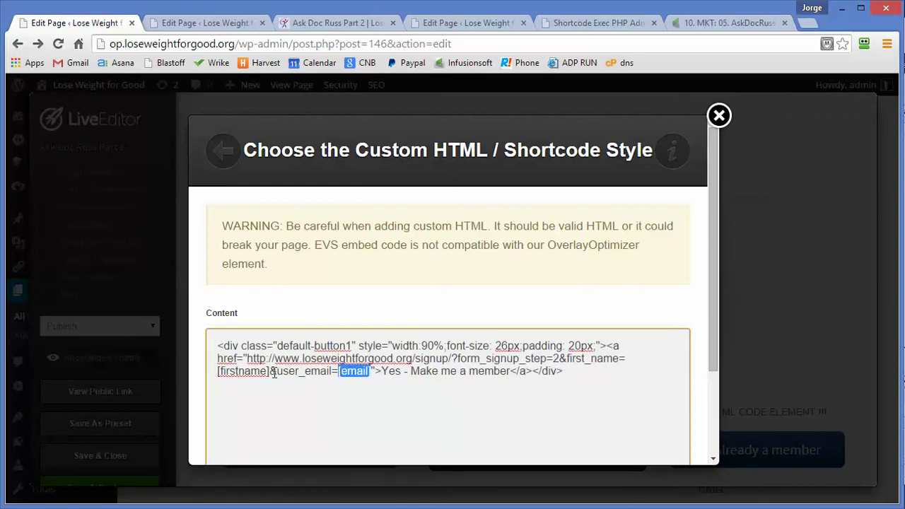
pyautogui.moveTo(274, 374); pyautogui.dragTo(217, 371)
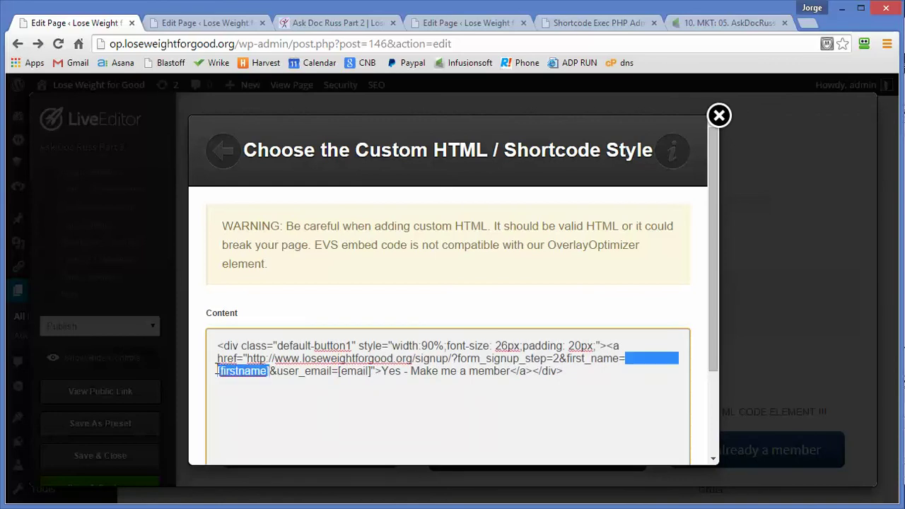
pyautogui.click(718, 116)
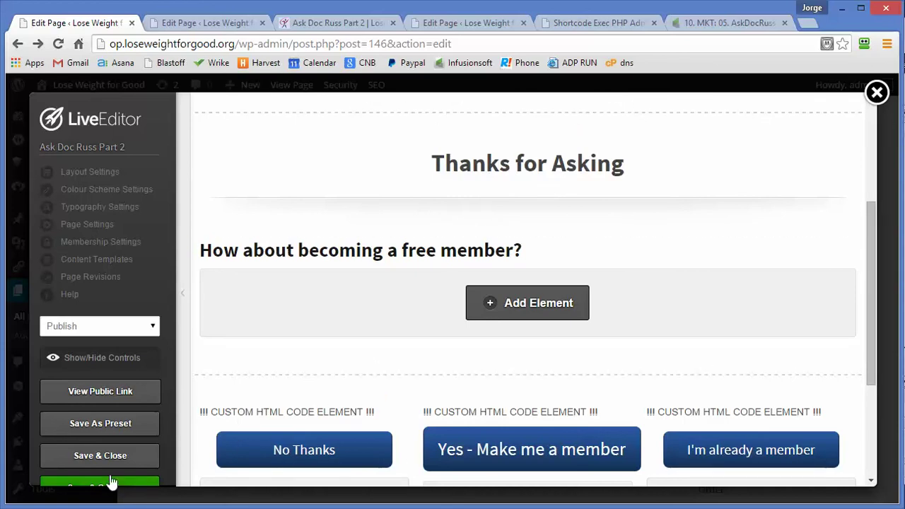
pyautogui.scroll(-1, 110, 474)
# Step: Close the live editor and navigate to the askdocruss-part1 page
pyautogui.click(104, 433)
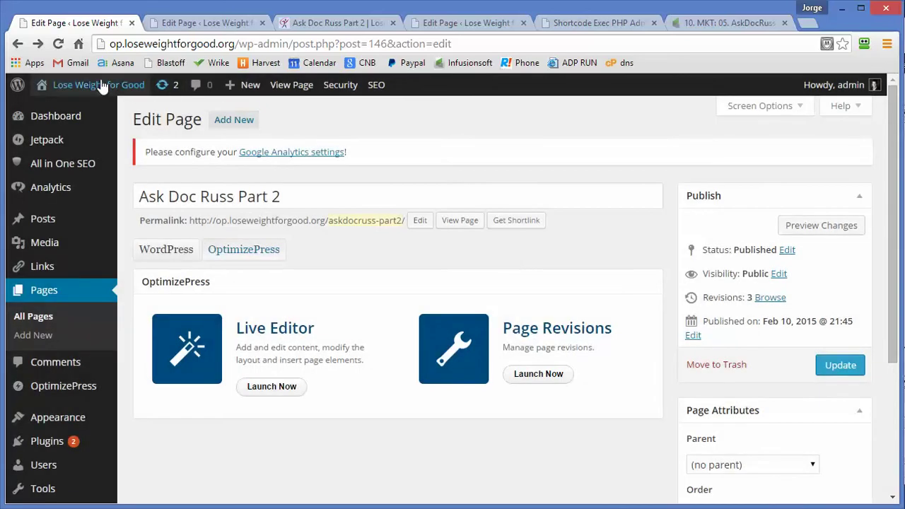
pyautogui.moveTo(97, 85)
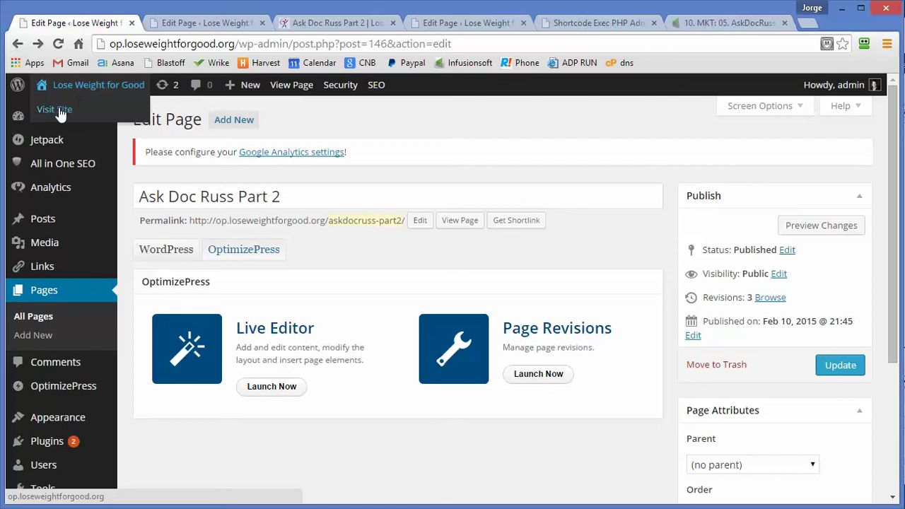
pyautogui.click(210, 46)
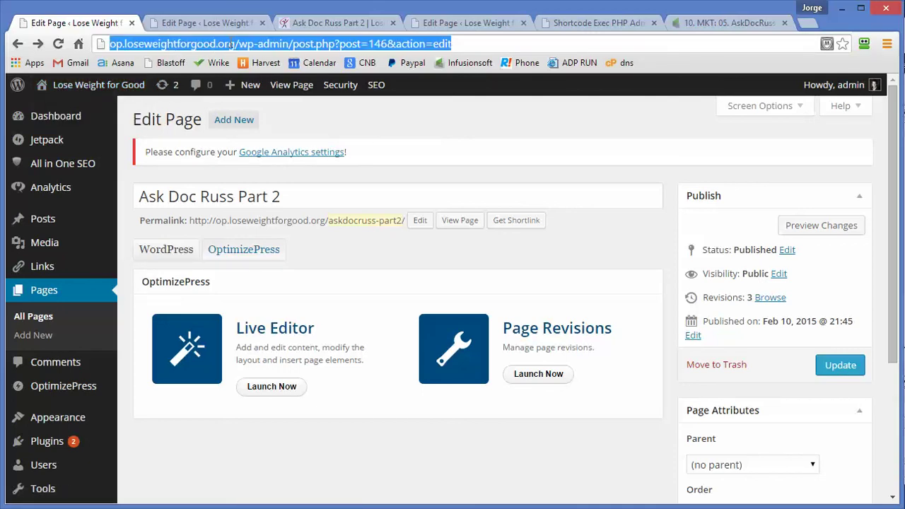
pyautogui.moveTo(238, 44); pyautogui.dragTo(545, 68)
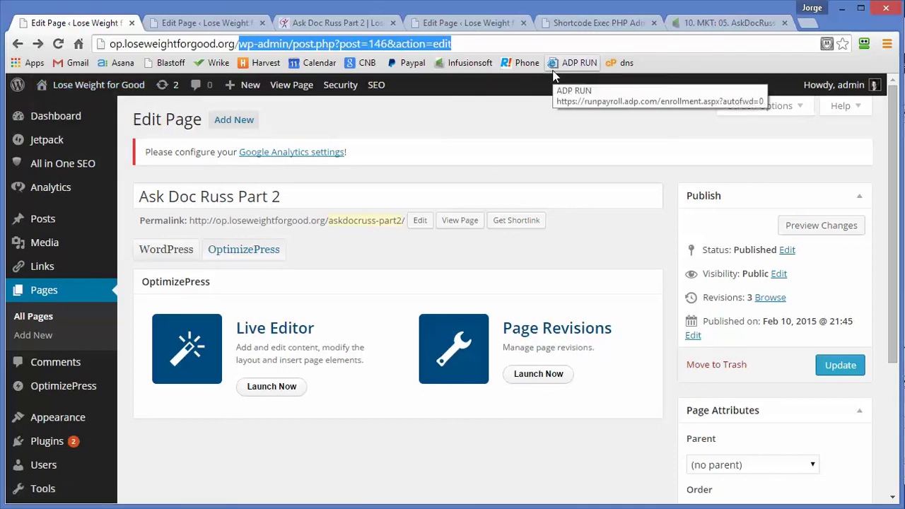
pyautogui.write('ask')
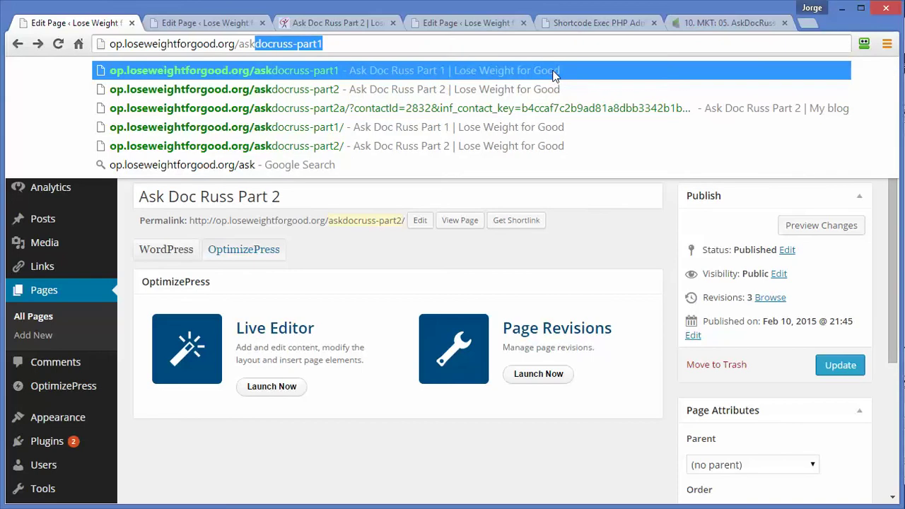
pyautogui.press('Return')
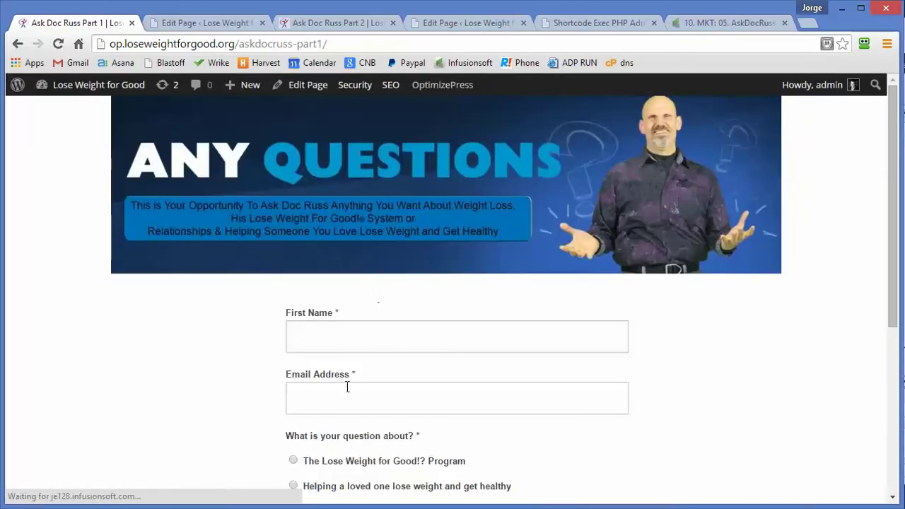
# Step: Fill the form's First Name and Email fields with the test submitter's details
pyautogui.click(345, 332)
pyautogui.write('JOrge')
pyautogui.press('Tab')
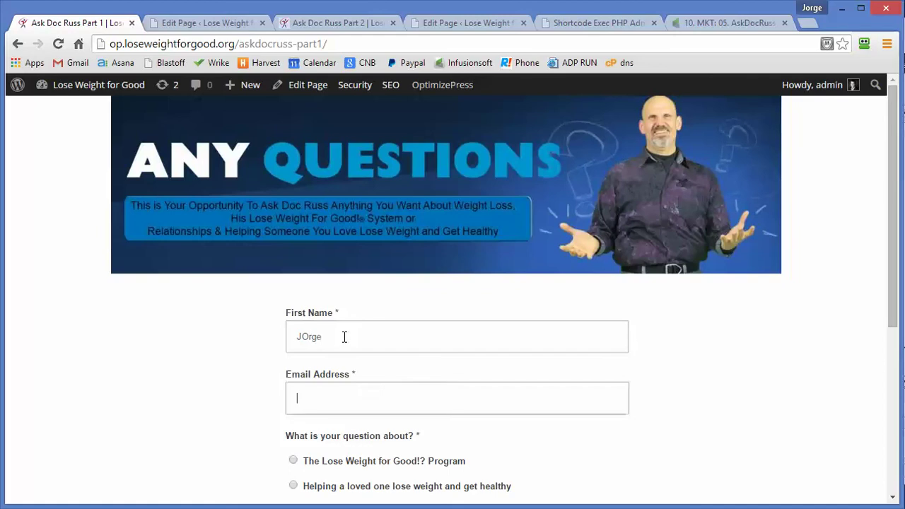
pyautogui.hotkey('shift', 'Tab')
pyautogui.write('jORG')
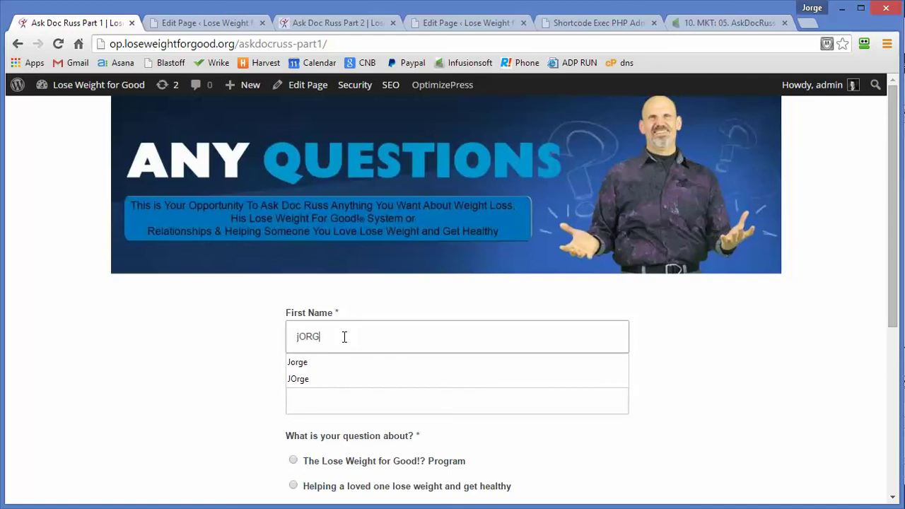
pyautogui.press('BackSpace')
pyautogui.press('BackSpace')
pyautogui.press('BackSpace')
pyautogui.press('BackSpace')
pyautogui.write('Jorge')
pyautogui.press('Tab')
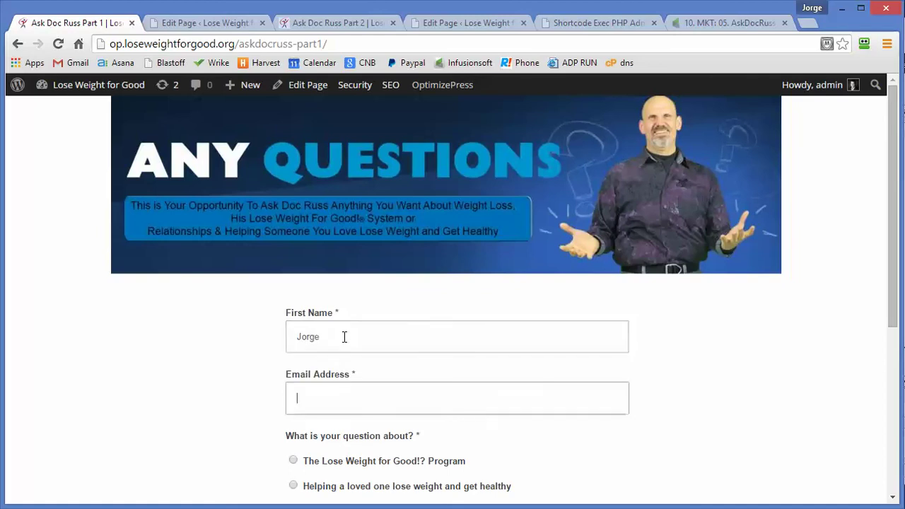
pyautogui.write('jor')
pyautogui.press('Tab')
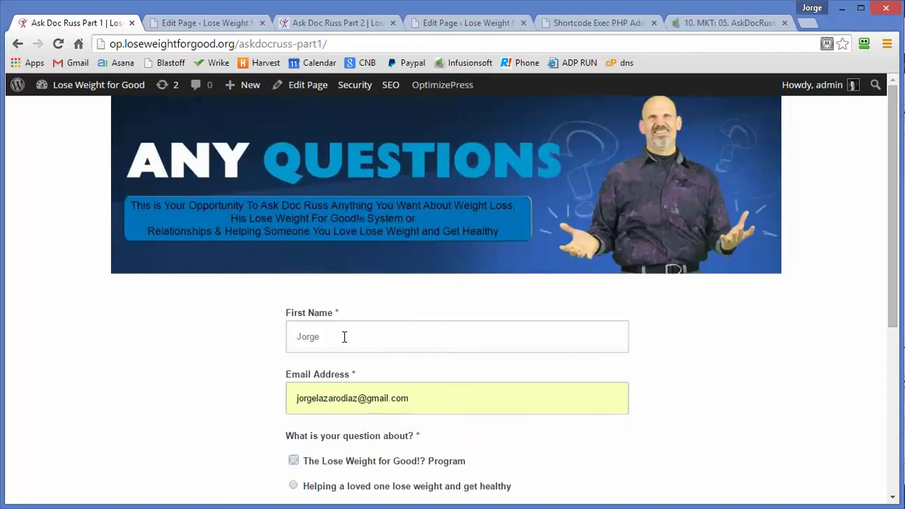
# Step: Pick the Having Your Weight Loss Sabotaged topic, enter a test question, and submit the form
pyautogui.scroll(-3, 344, 338)
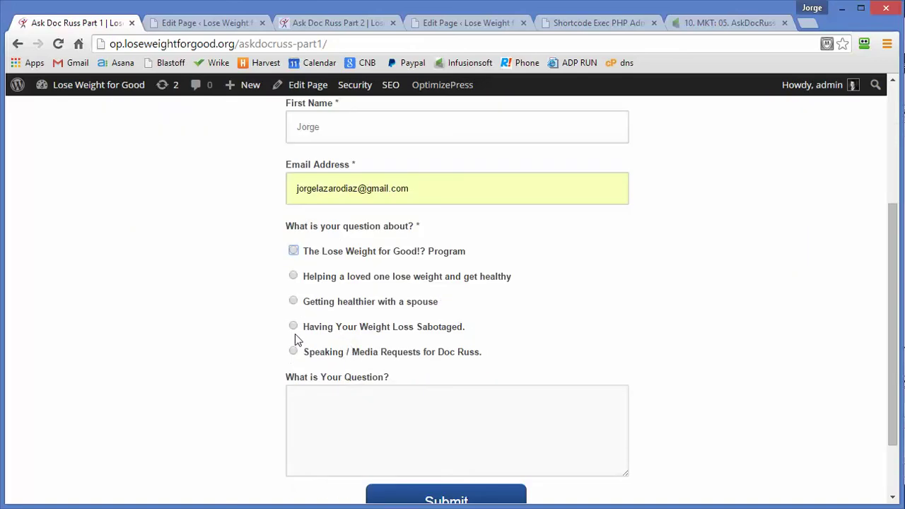
pyautogui.click(293, 325)
pyautogui.click(328, 421)
pyautogui.write('asdfasdfasdasdf')
pyautogui.click(437, 499)
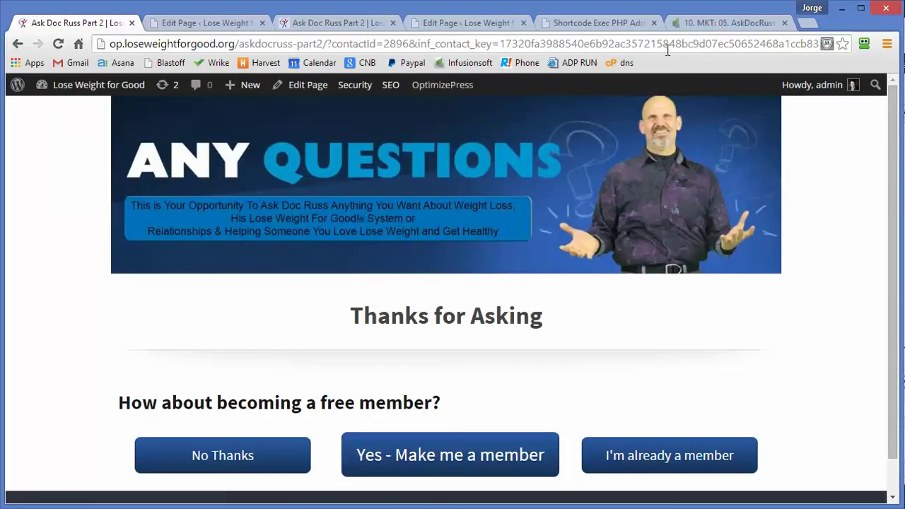
# Step: Read the contact parameters at the end of the thank-you URL, then choose 'Yes - Make me a member'
pyautogui.click(676, 45)
pyautogui.press('End')
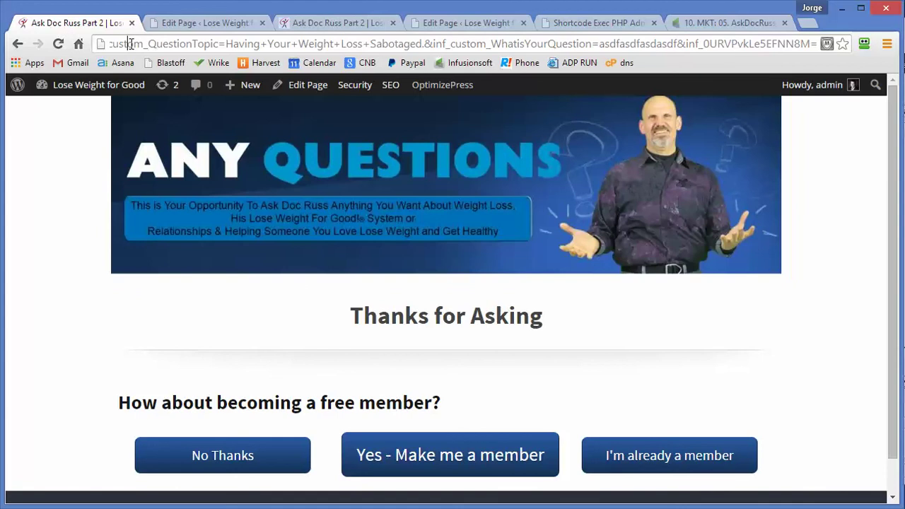
pyautogui.press('Left')
pyautogui.press('Left')
pyautogui.press('Left')
pyautogui.press('Left')
pyautogui.press('Left')
pyautogui.press('Left')
pyautogui.press('Left')
pyautogui.press('Left')
pyautogui.press('Left')
pyautogui.press('Left')
pyautogui.press('Left')
pyautogui.press('Left')
pyautogui.press('Left')
pyautogui.press('Left')
pyautogui.press('Left')
pyautogui.press('Left')
pyautogui.press('Left')
pyautogui.press('Left')
pyautogui.press('Left')
pyautogui.press('Left')
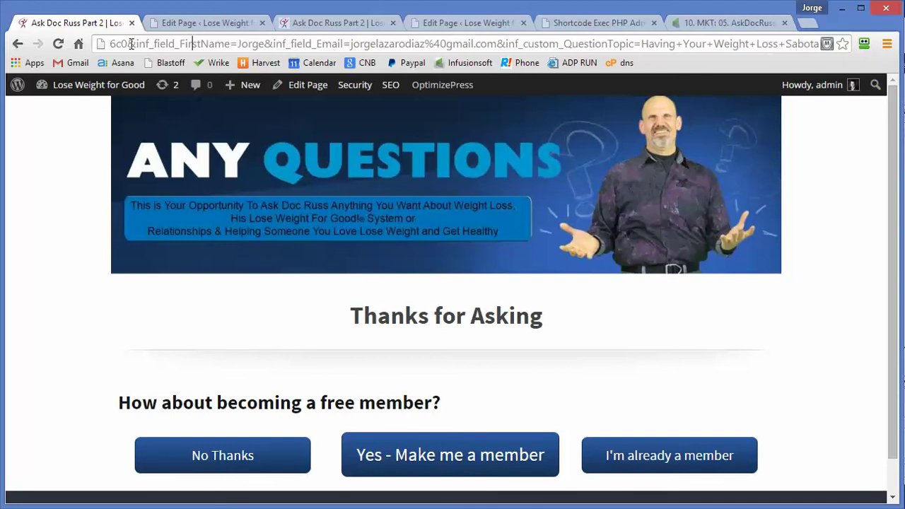
pyautogui.click(449, 463)
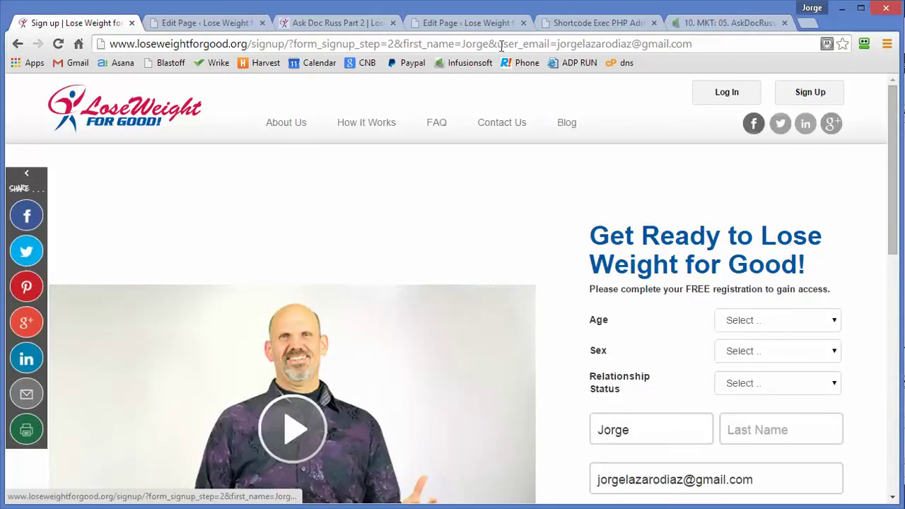
pyautogui.moveTo(488, 43); pyautogui.dragTo(404, 44)
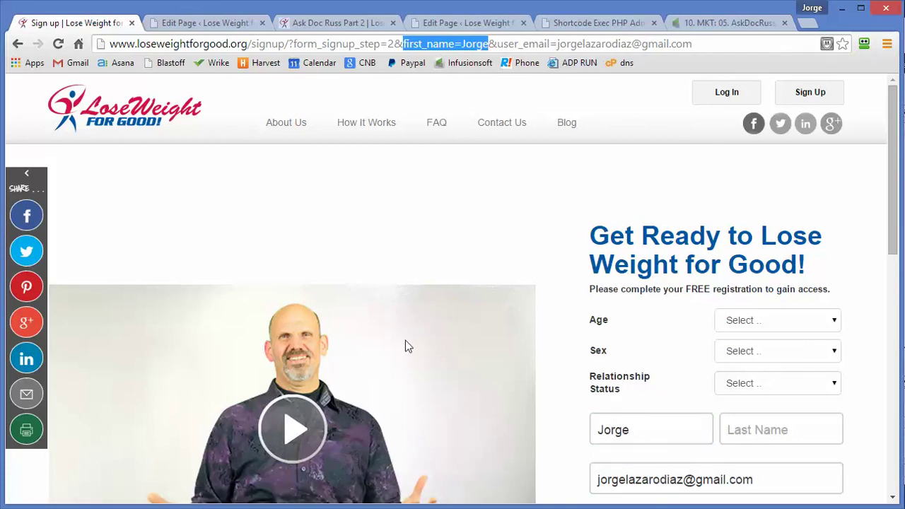
pyautogui.scroll(-3, 406, 341)
pyautogui.scroll(3, 406, 341)
pyautogui.click(718, 23)
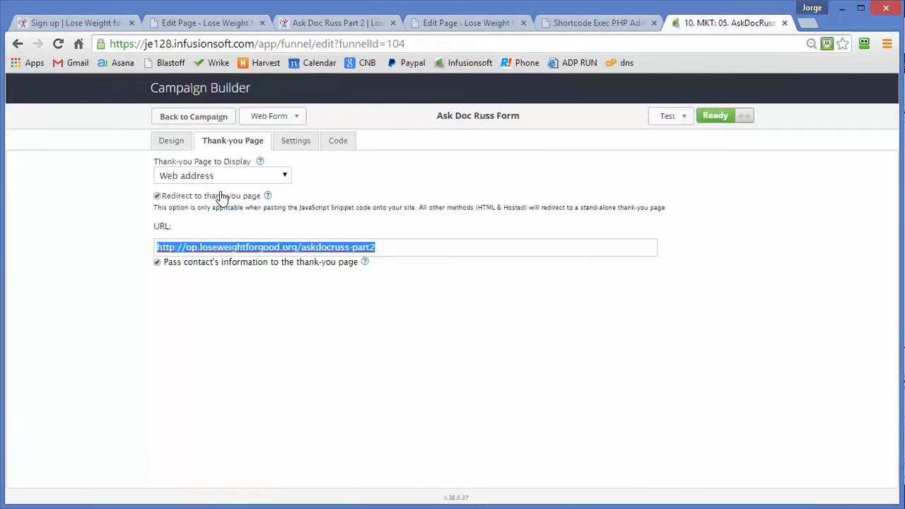
# Step: Return to the campaign list and search Find a Contact for the test submitter's email address
pyautogui.click(211, 117)
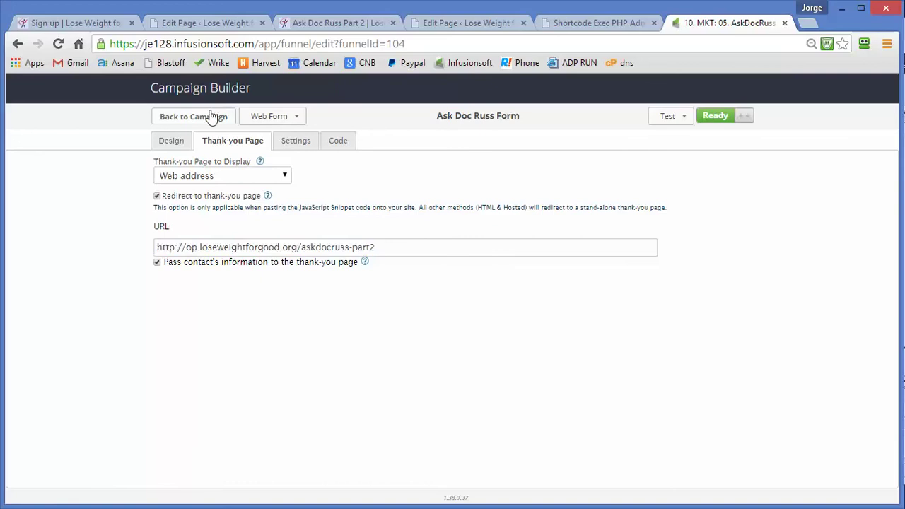
pyautogui.click(211, 117)
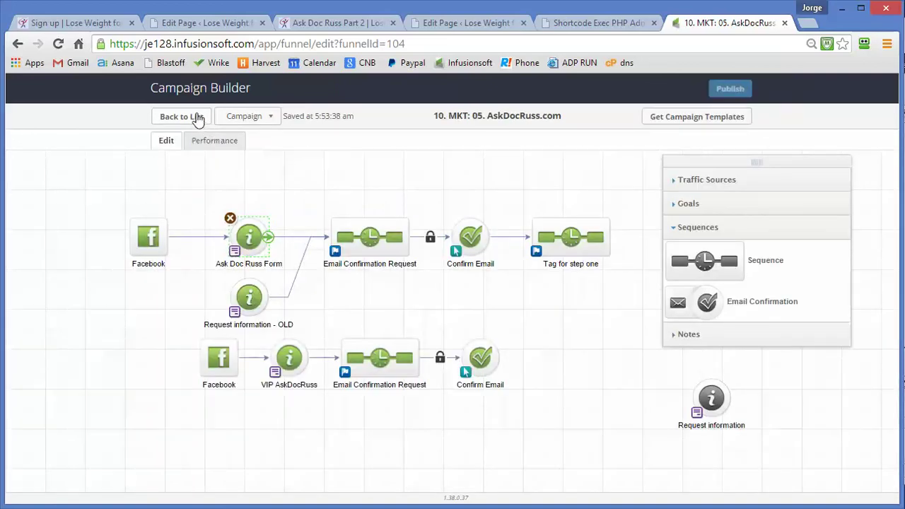
pyautogui.click(196, 117)
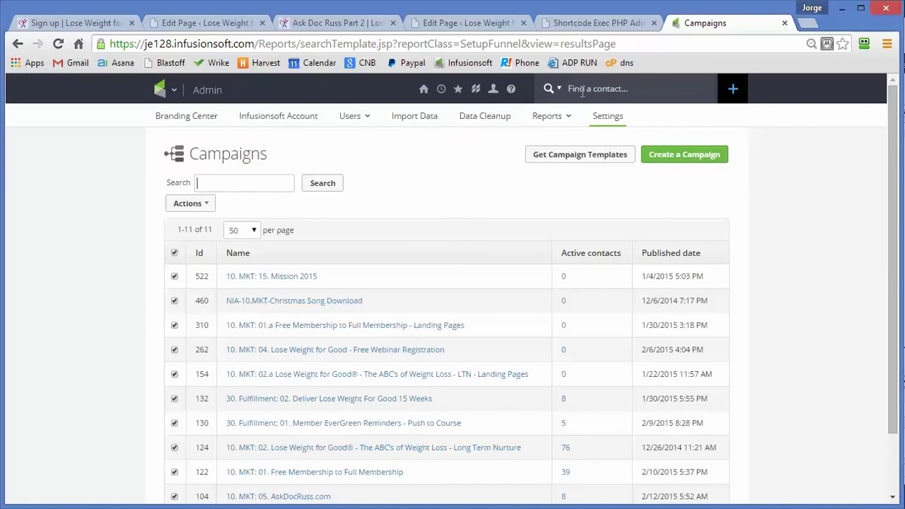
pyautogui.write('jorge')
pyautogui.click(598, 90)
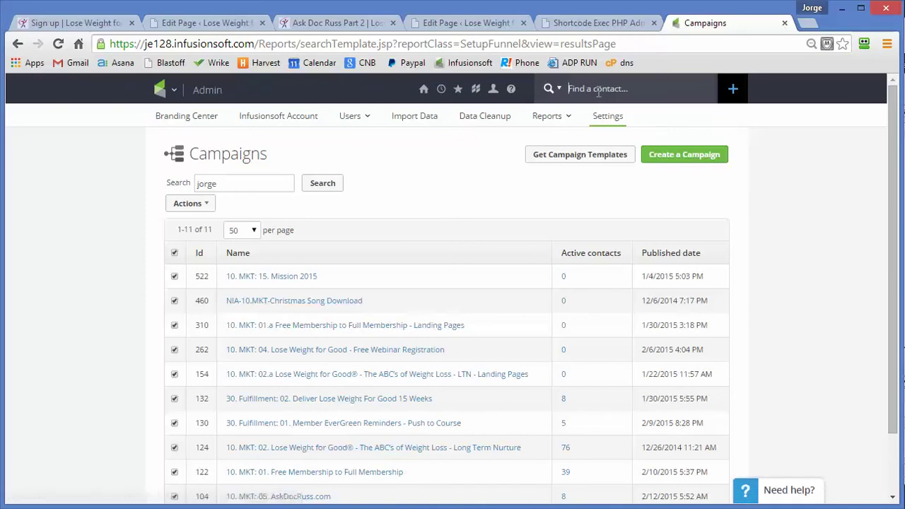
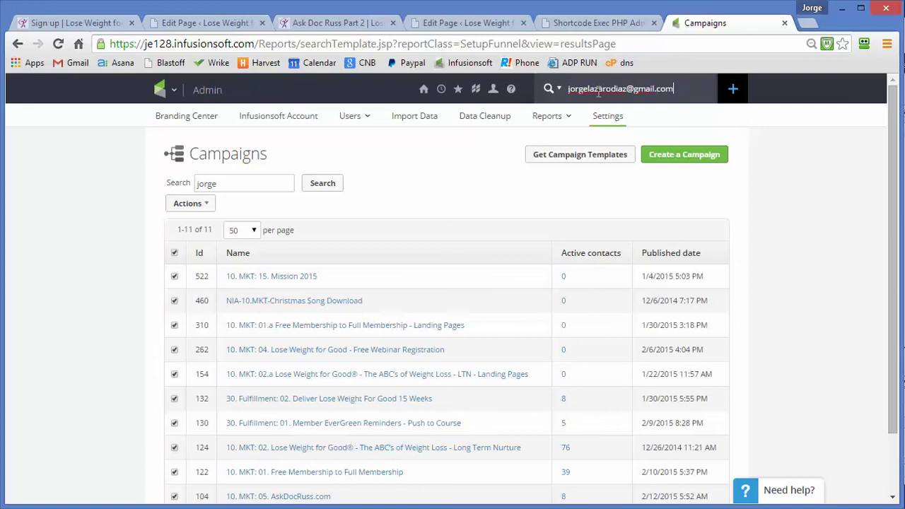
pyautogui.press('Return')
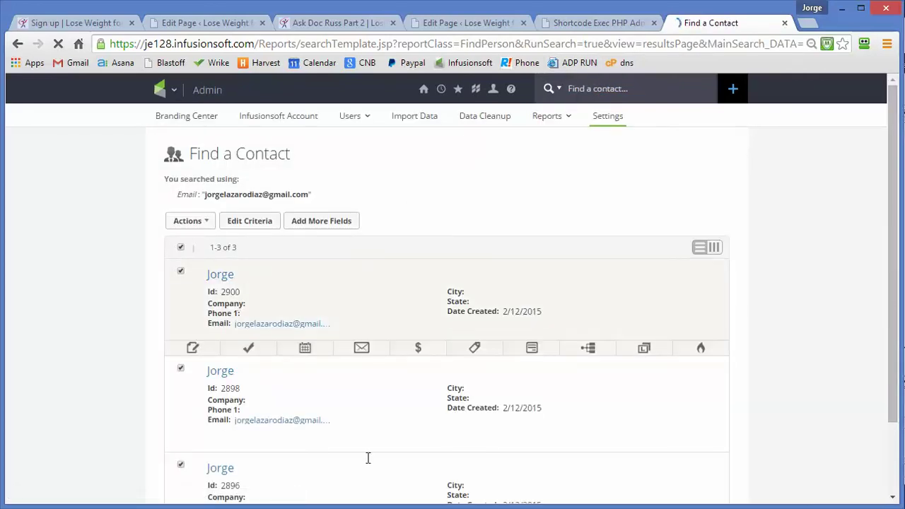
pyautogui.scroll(-2, 368, 459)
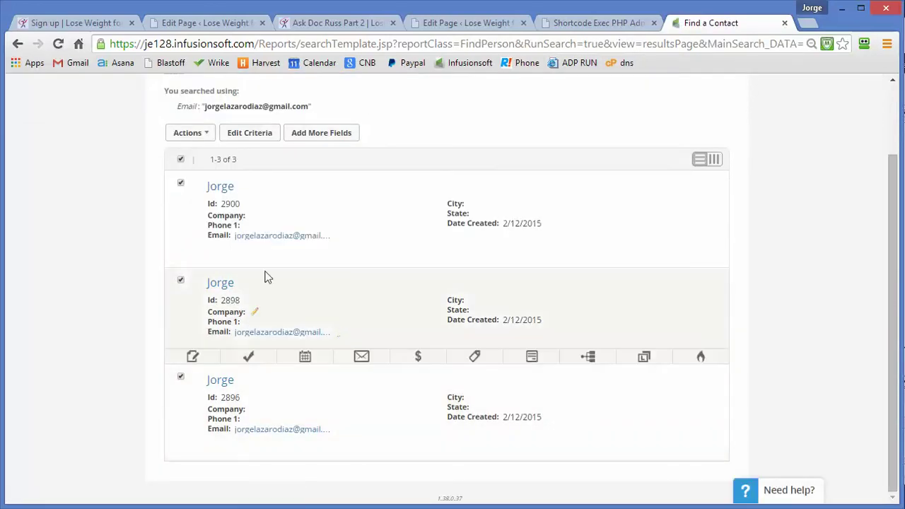
# Step: Open the third matching contact and check its Ask Doc Russ form data for the sabotage topic and test question
pyautogui.click(220, 381)
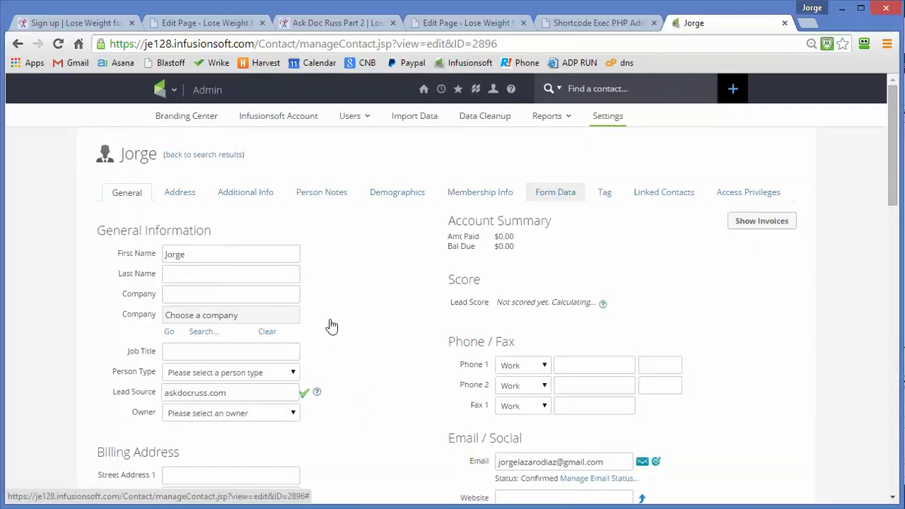
pyautogui.scroll(-4, 360, 323)
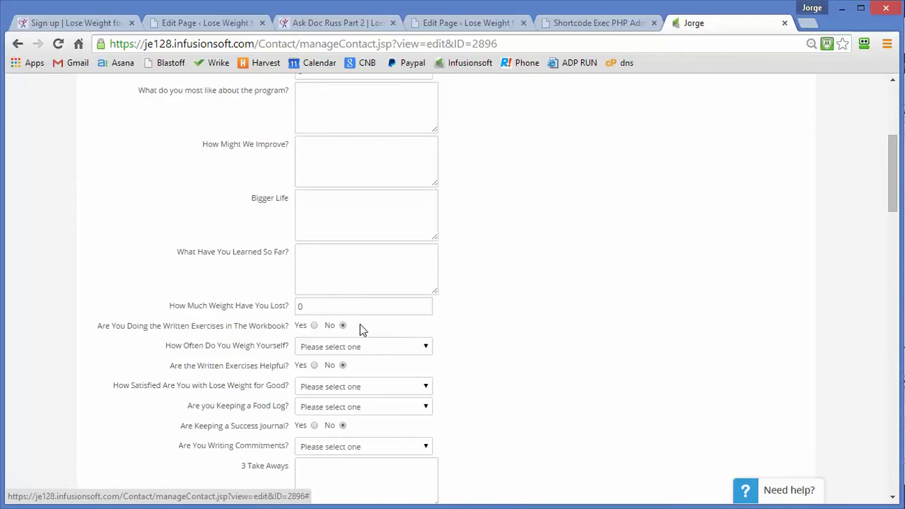
pyautogui.scroll(-3, 361, 330)
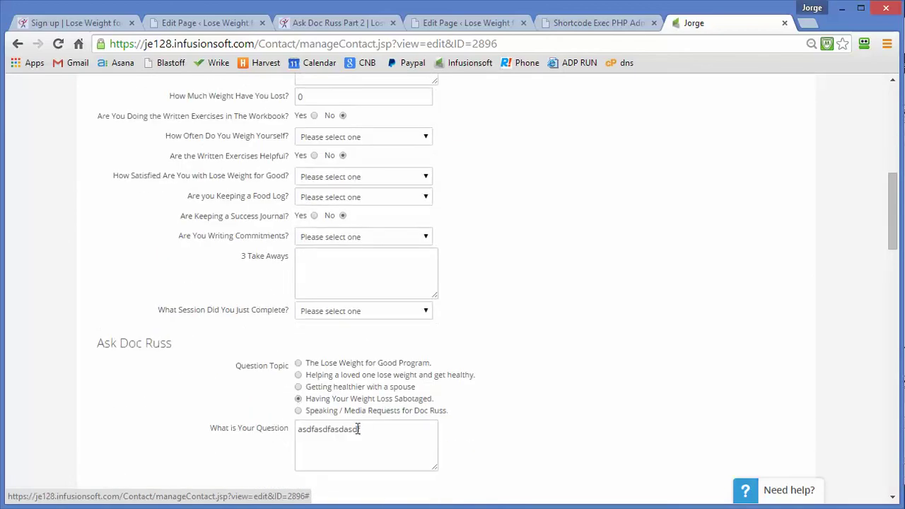
pyautogui.moveTo(375, 428); pyautogui.dragTo(296, 429)
pyautogui.scroll(-1, 198, 419)
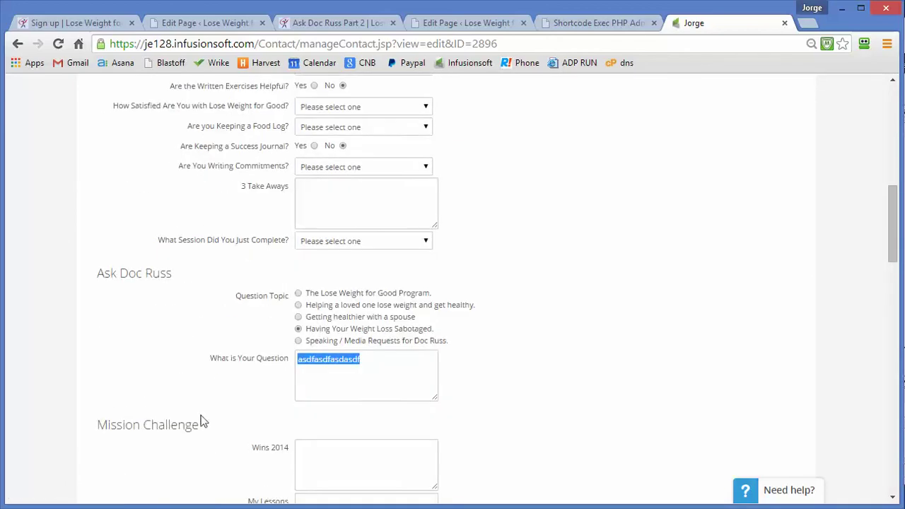
pyautogui.scroll(1, 201, 416)
pyautogui.scroll(10, 230, 392)
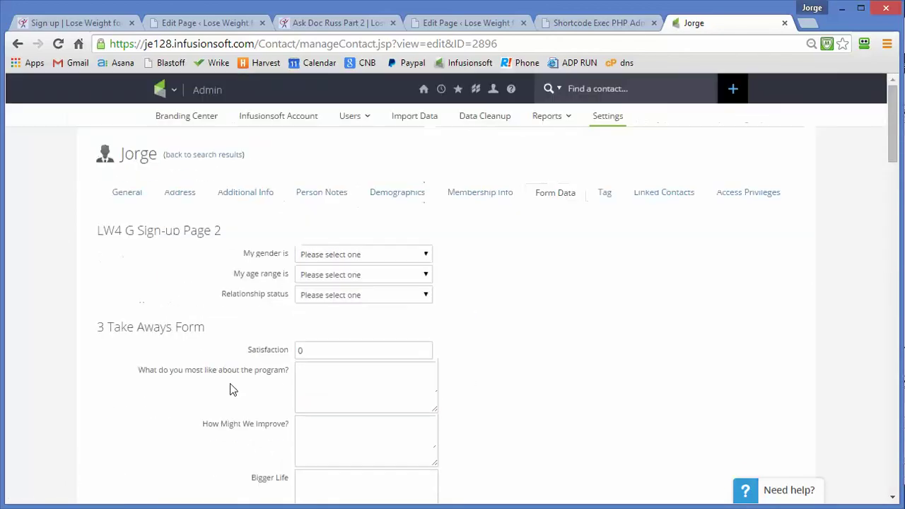
pyautogui.click(126, 192)
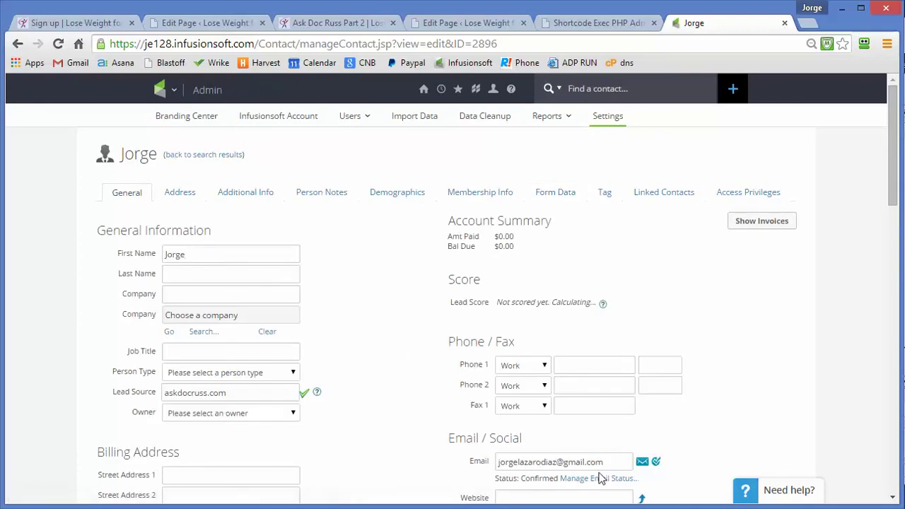
pyautogui.scroll(-4, 304, 450)
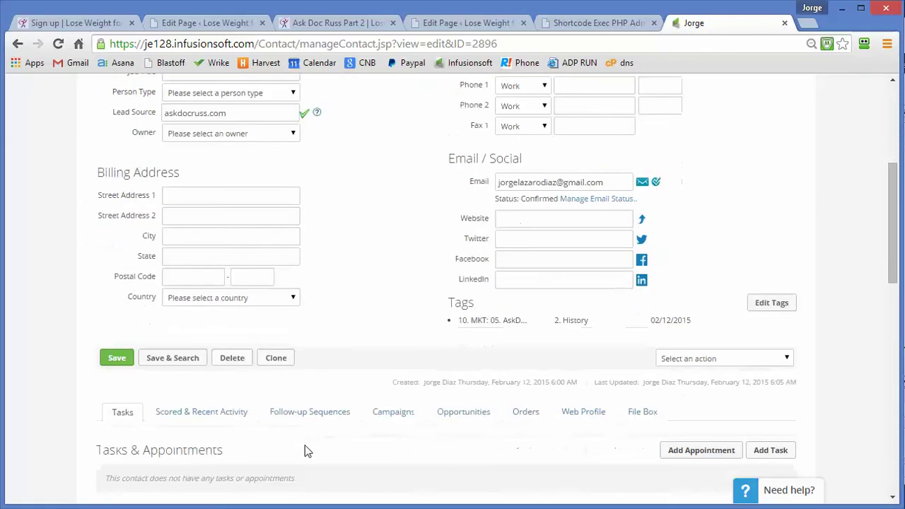
pyautogui.scroll(4, 307, 451)
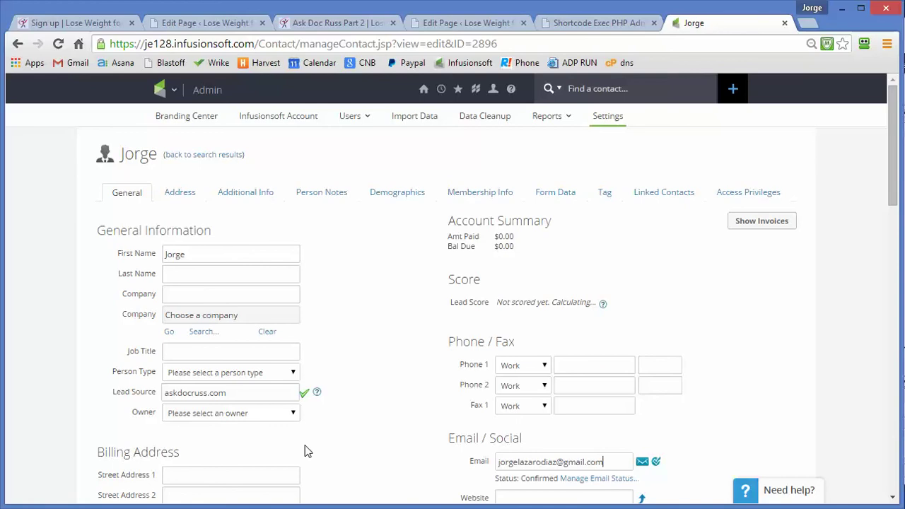